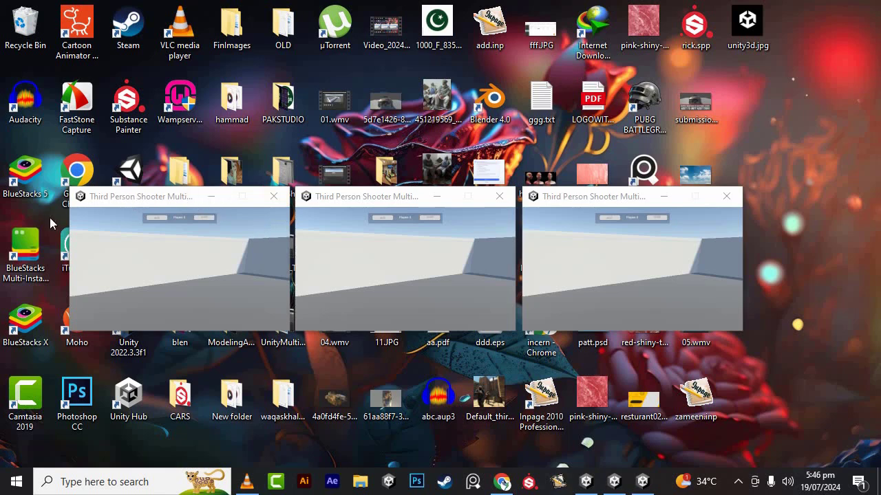
Host a session from the first game window and walk Player 1 to the right.
{"action": "left_click", "coordinate": [125, 198]}
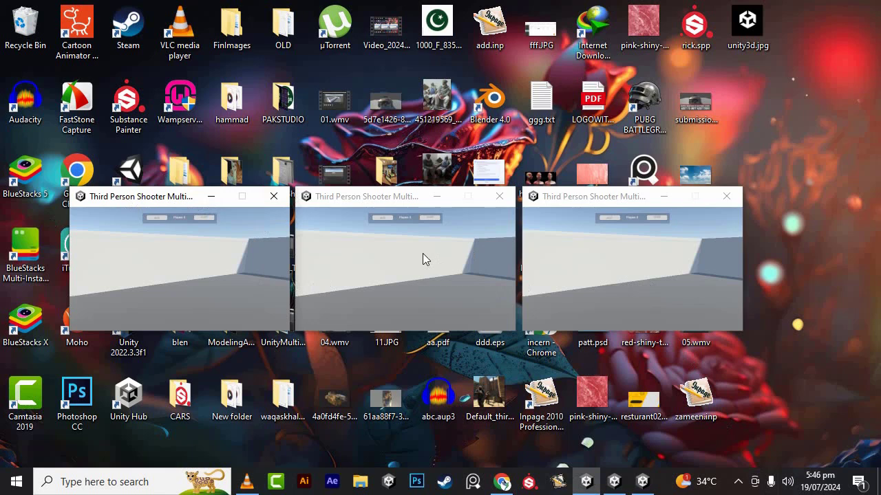
{"action": "left_click", "coordinate": [156, 217]}
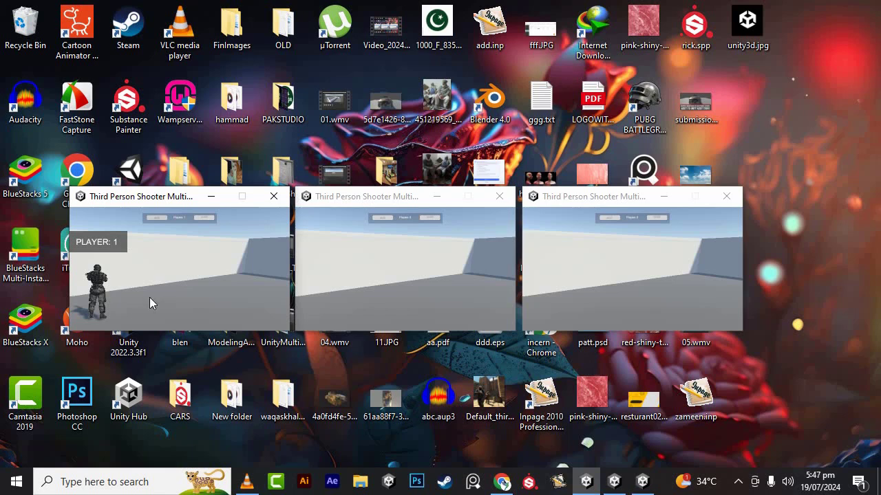
{"action": "key", "text": "d"}
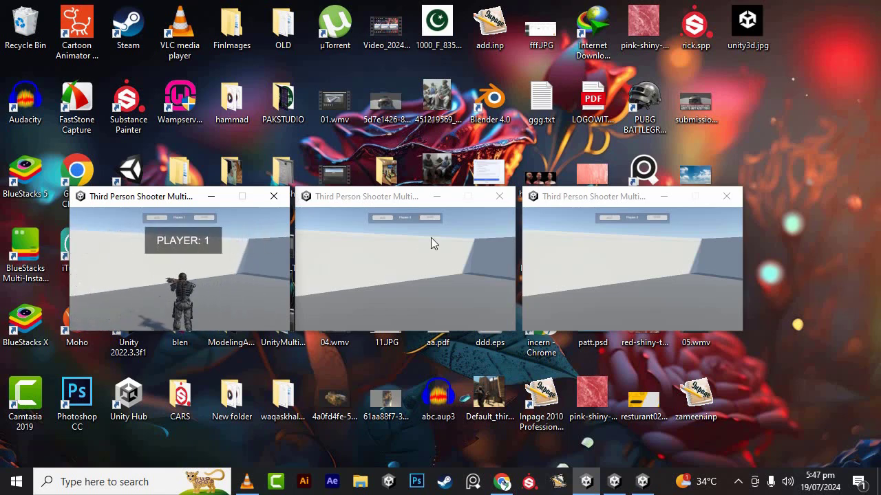
Join as a client from the middle window and walk Player 2 right, toward the camera, then left.
{"action": "left_click", "coordinate": [441, 217]}
{"action": "left_click", "coordinate": [435, 218]}
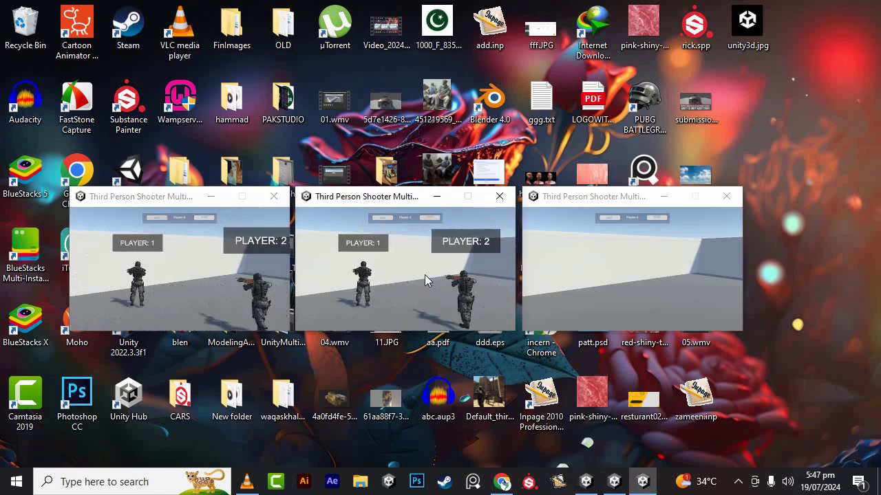
{"action": "key", "text": "d"}
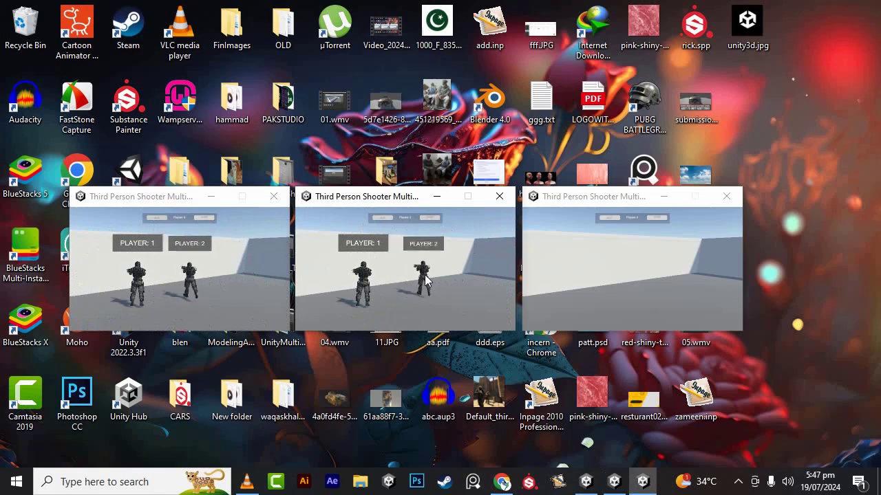
{"action": "key", "text": "s"}
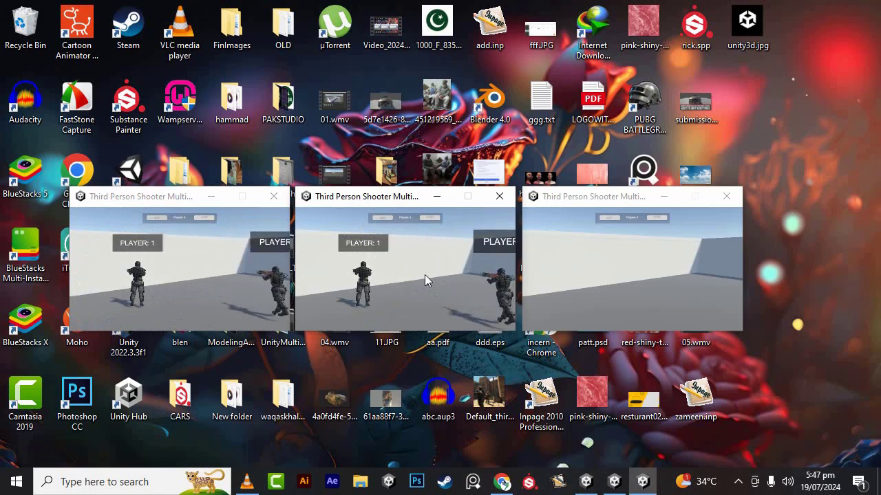
{"action": "key", "text": "a"}
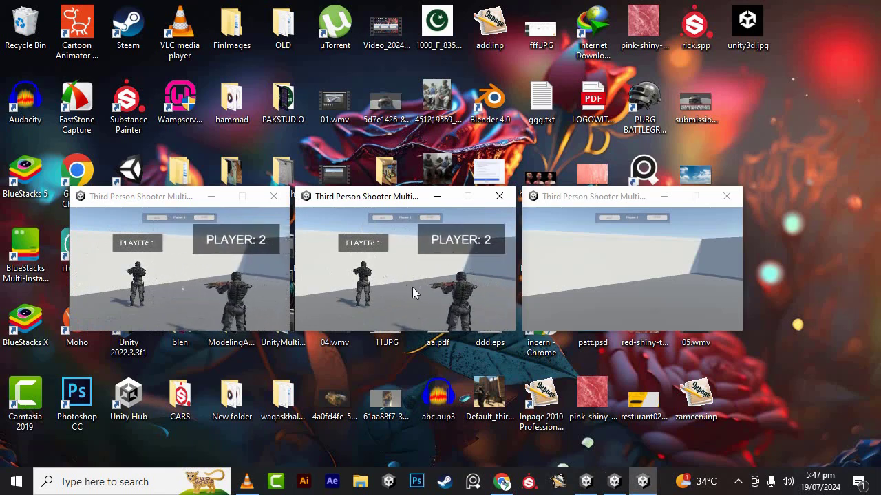
Walk Player 1 right and back left in the first game window.
{"action": "left_click", "coordinate": [216, 294]}
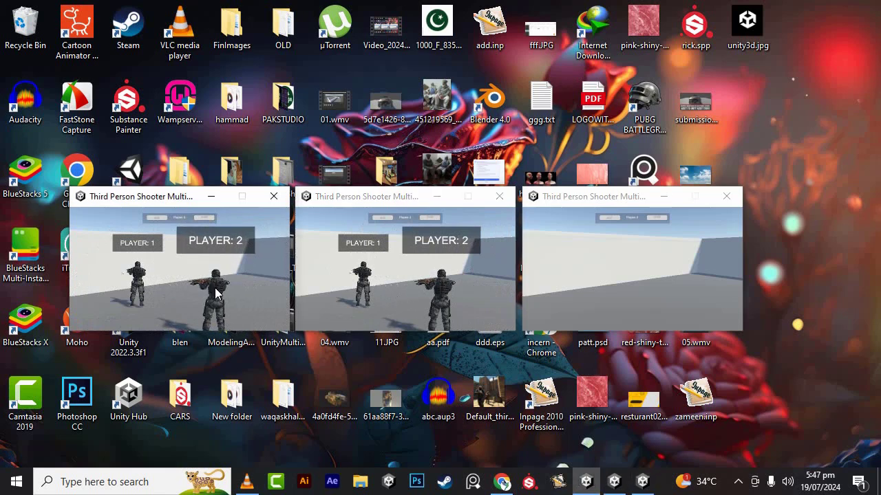
{"action": "key", "text": "d"}
{"action": "key", "text": "a"}
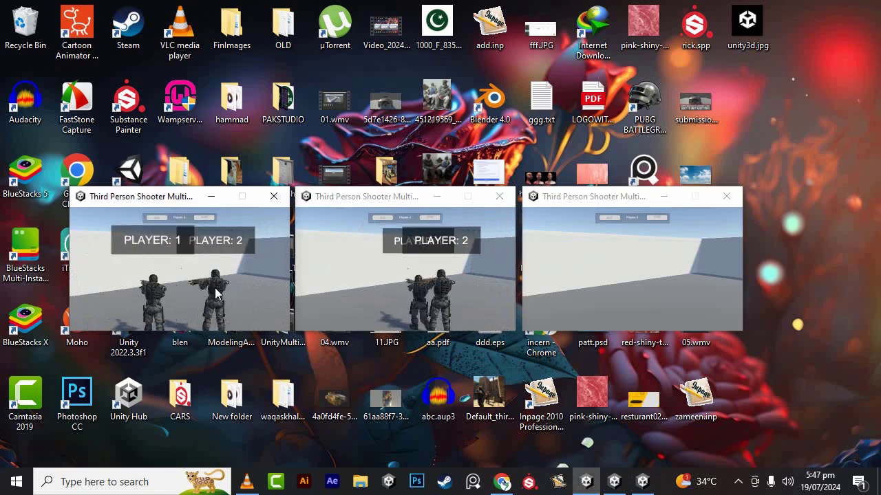
Join as a client from the third window and walk Player 3 back, forward, right and left.
{"action": "left_click", "coordinate": [653, 221]}
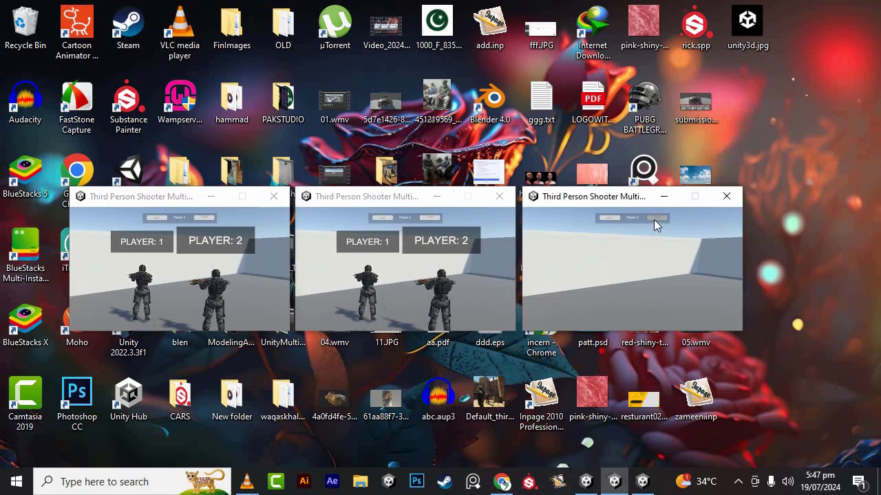
{"action": "left_click", "coordinate": [653, 219]}
{"action": "key", "text": "s"}
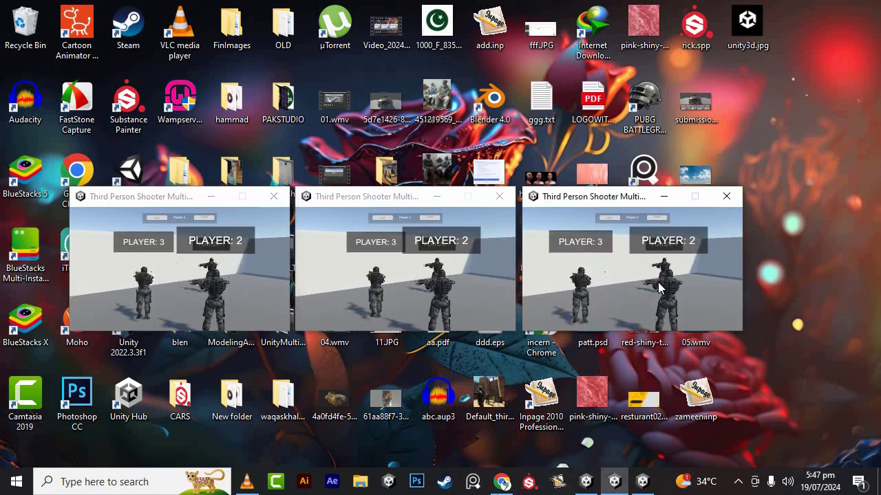
{"action": "key", "text": "w"}
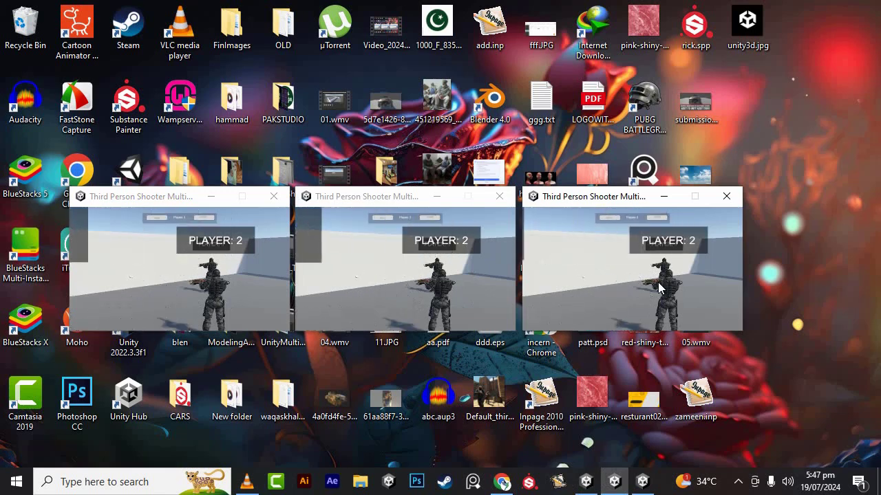
{"action": "key", "text": "d"}
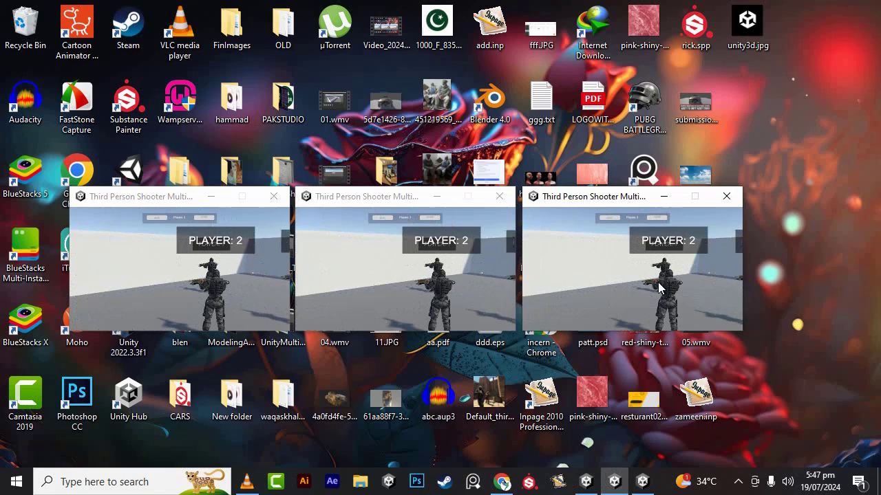
{"action": "key", "text": "s"}
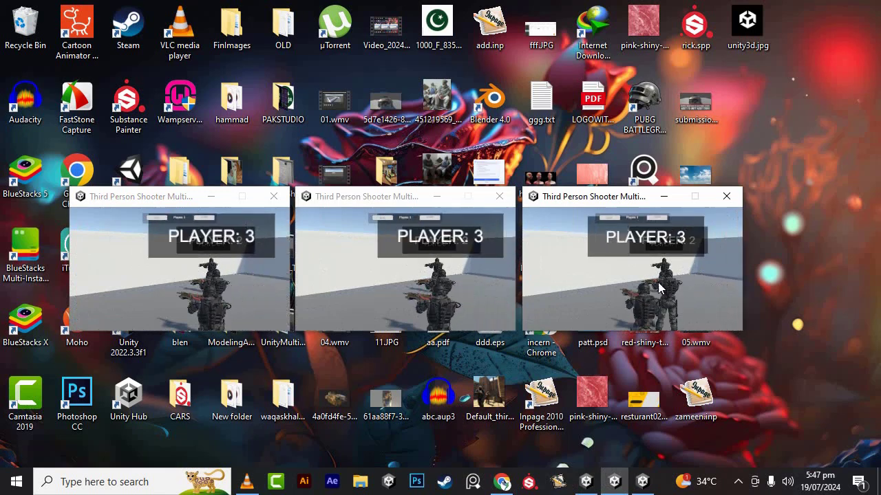
{"action": "key", "text": "a"}
Return to the first game window and walk Player 1 to the right.
{"action": "left_click", "coordinate": [409, 282]}
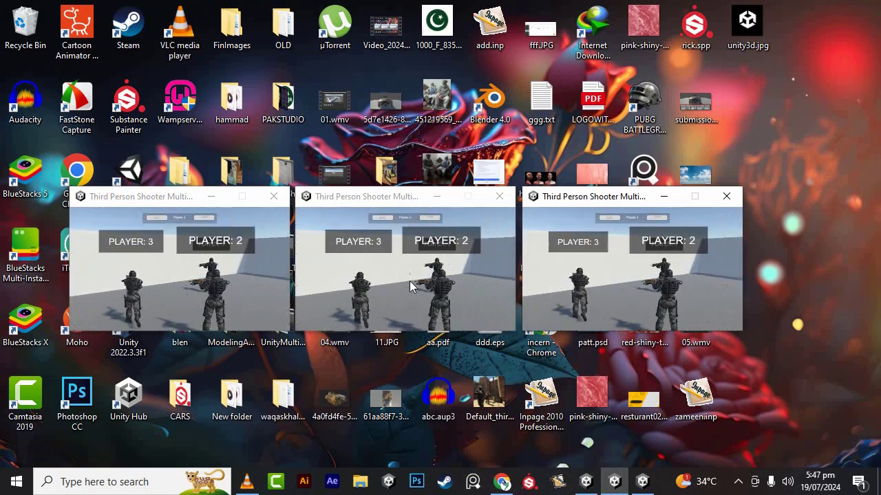
{"action": "left_click", "coordinate": [238, 266]}
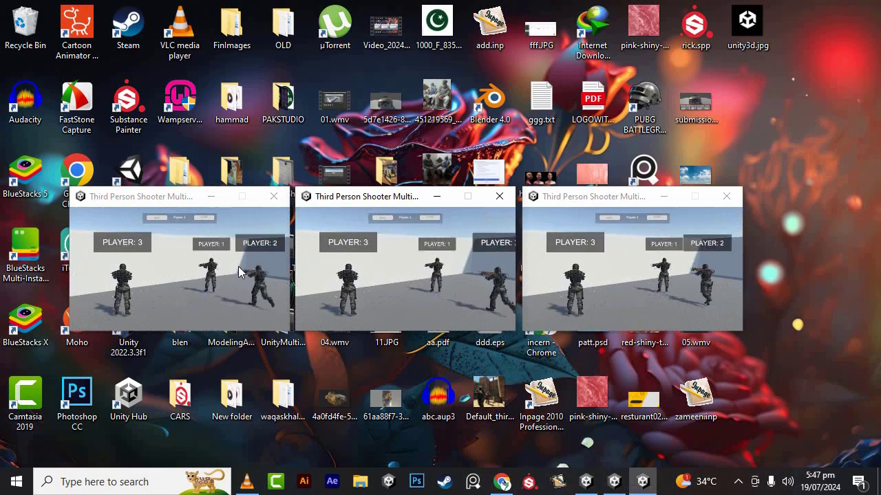
{"action": "key", "text": "d"}
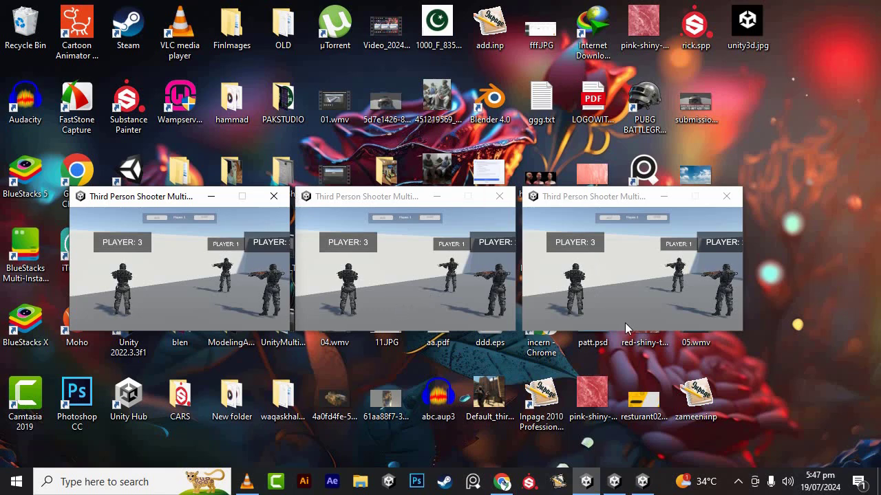
{"action": "left_click", "coordinate": [737, 482]}
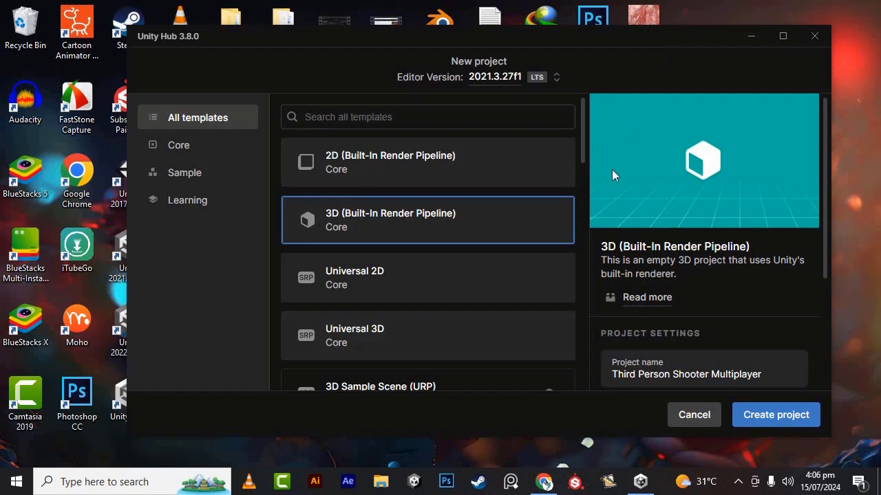
Untick Connect to Unity Cloud and create the Third Person Shooter Multiplayer 3D project.
{"action": "scroll", "coordinate": [709, 328], "scroll_direction": "down", "scroll_amount": 3}
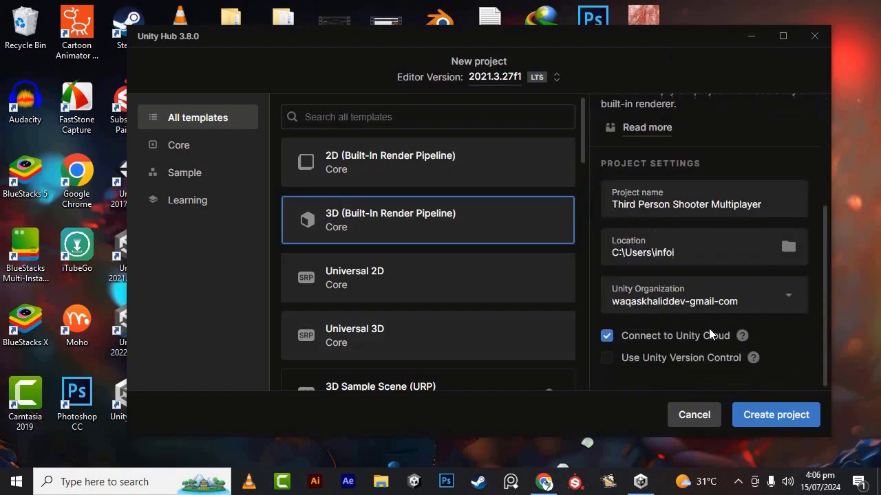
{"action": "left_click", "coordinate": [668, 335]}
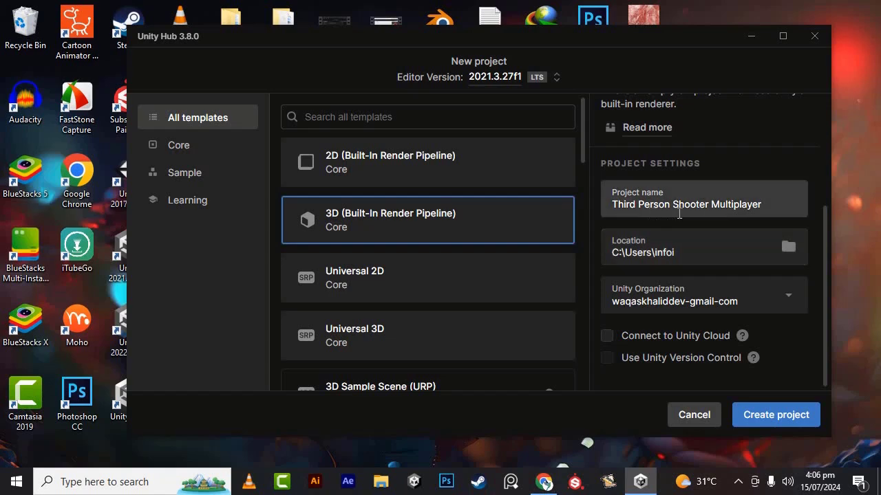
{"action": "left_click", "coordinate": [776, 415]}
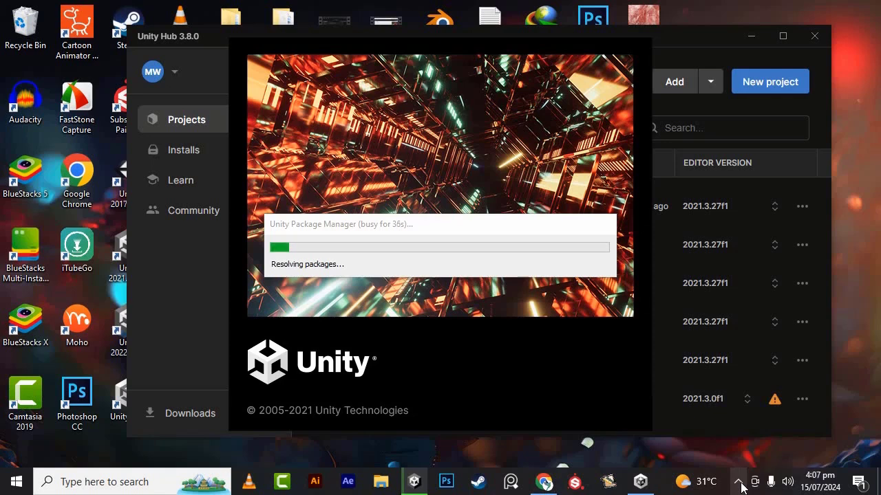
Narrow the Inspector to widen the Scene view and add an Assets folder 'Third Person Shooter WK'.
{"action": "left_click", "coordinate": [738, 481]}
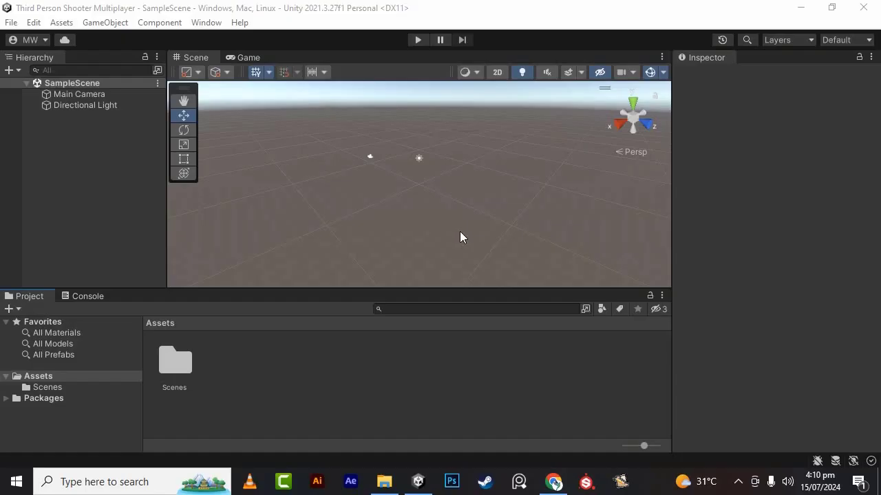
{"action": "left_click_drag", "start_coordinate": [674, 160], "coordinate": [739, 163]}
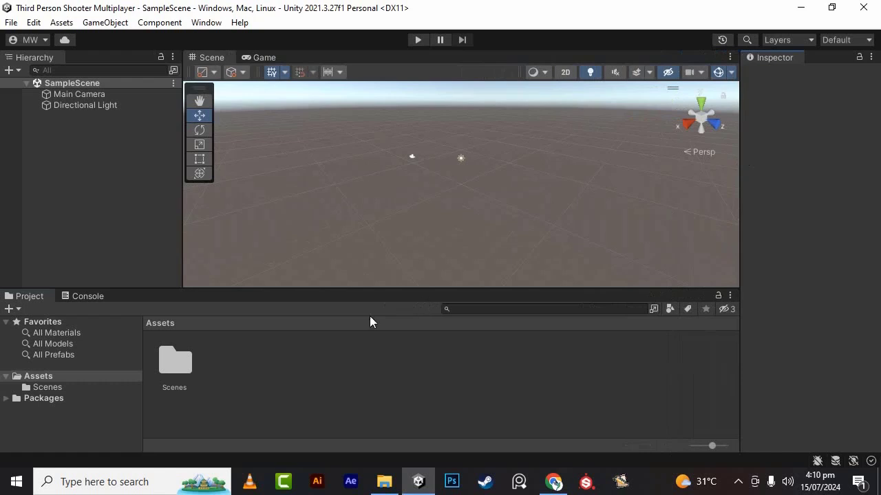
{"action": "right_click", "coordinate": [257, 366]}
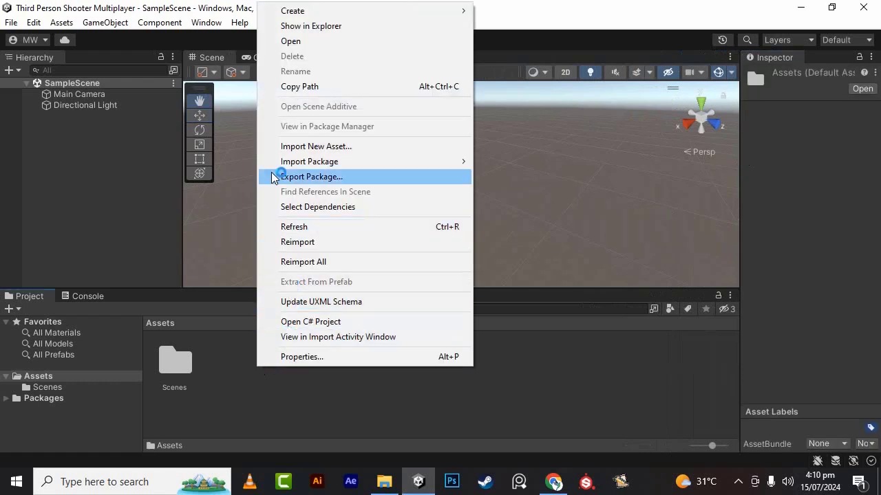
{"action": "mouse_move", "coordinate": [399, 12]}
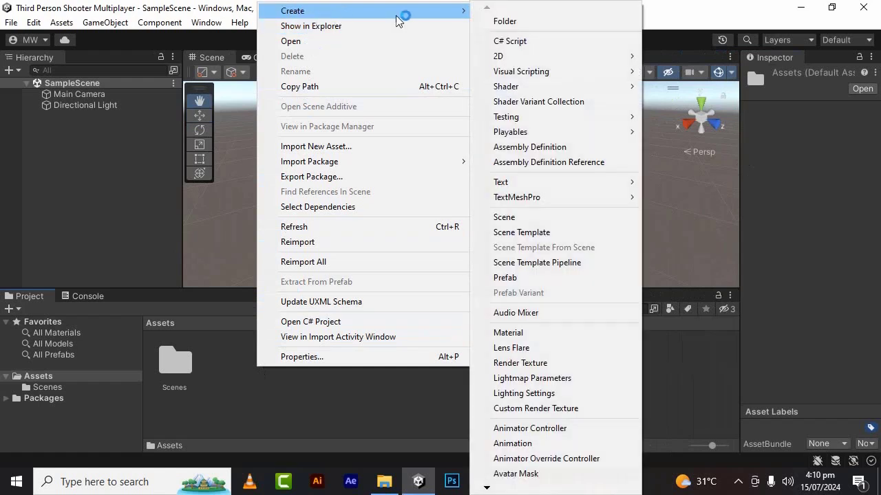
{"action": "left_click", "coordinate": [508, 22]}
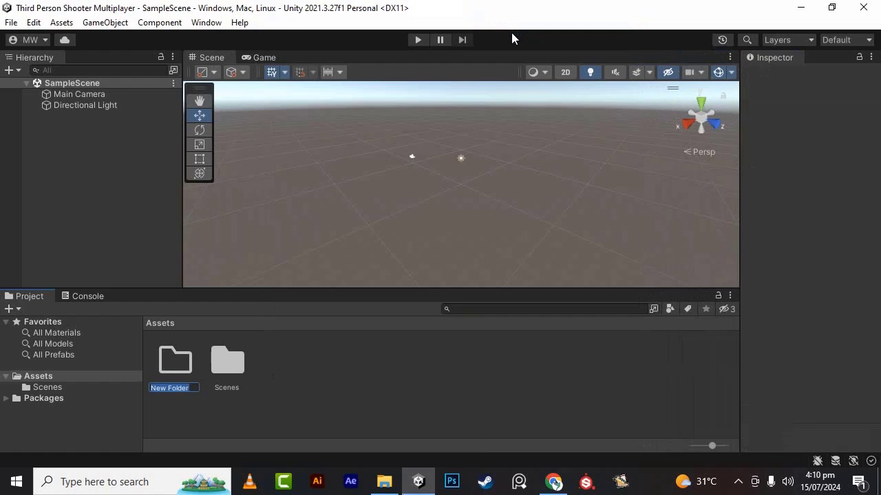
{"action": "type", "text": "Th"}
{"action": "type", "text": "ird Per"}
{"action": "type", "text": "son S"}
{"action": "type", "text": "hooter W"}
{"action": "type", "text": "i"}
{"action": "type", "text": "t"}
{"action": "key", "text": "Return"}
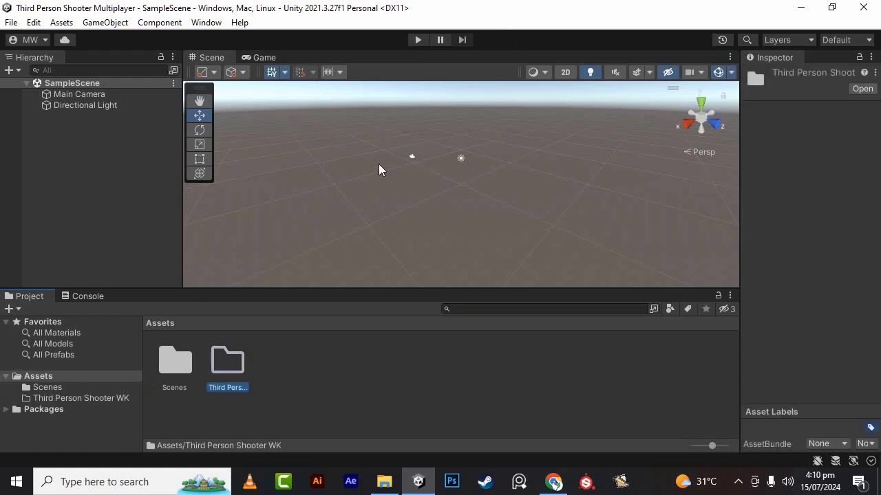
Create a DemoScene folder inside Third Person Shooter WK.
{"action": "double_click", "coordinate": [229, 368]}
{"action": "right_click", "coordinate": [249, 393]}
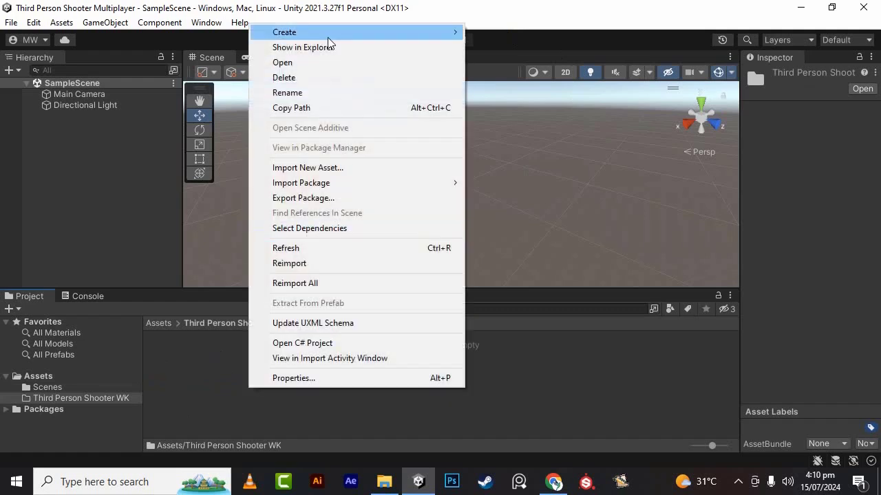
{"action": "mouse_move", "coordinate": [371, 34]}
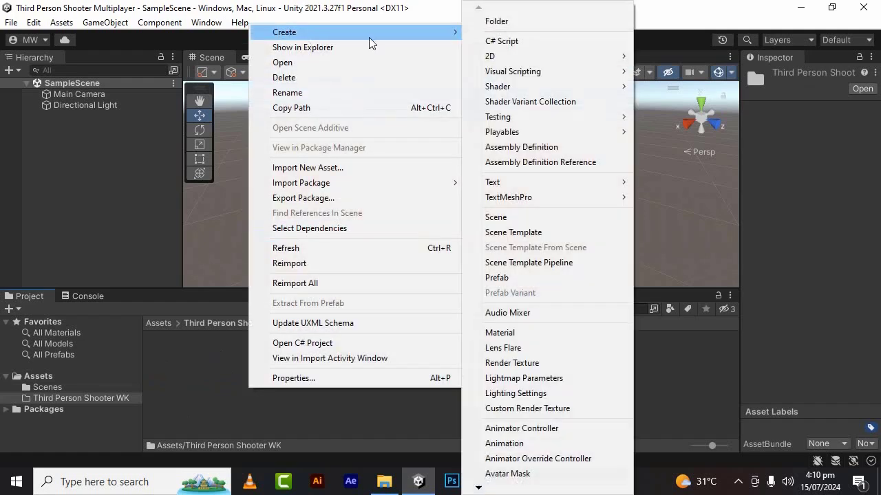
{"action": "left_click", "coordinate": [525, 22]}
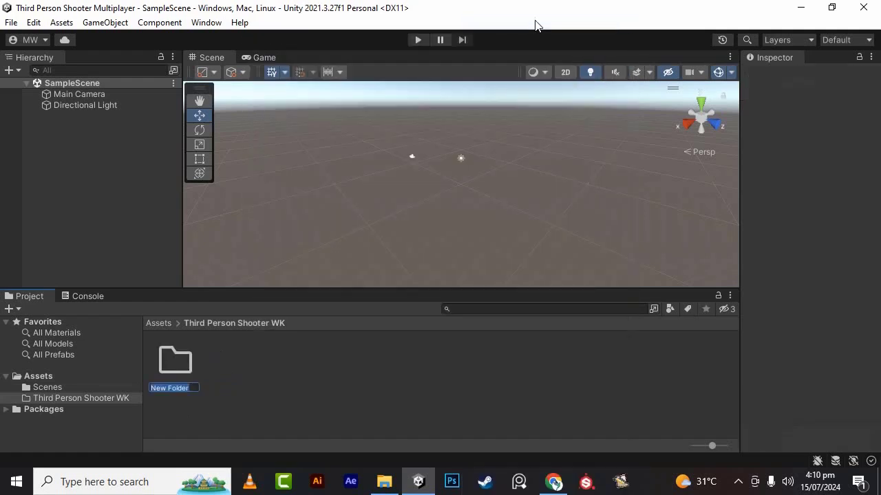
{"action": "type", "text": "Demo"}
{"action": "type", "text": "Scene"}
{"action": "key", "text": "Return"}
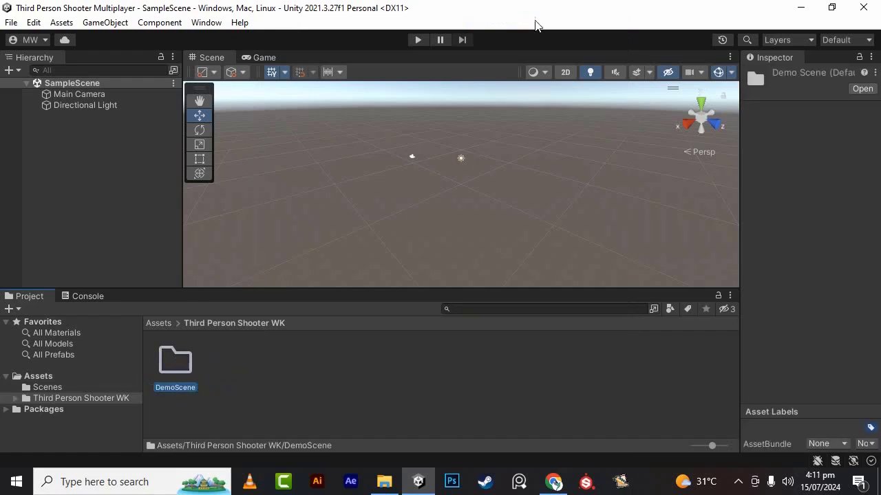
Create a DemoScene scene in the DemoScene folder and open it for editing.
{"action": "double_click", "coordinate": [176, 368]}
{"action": "right_click", "coordinate": [360, 422]}
{"action": "mouse_move", "coordinate": [399, 71]}
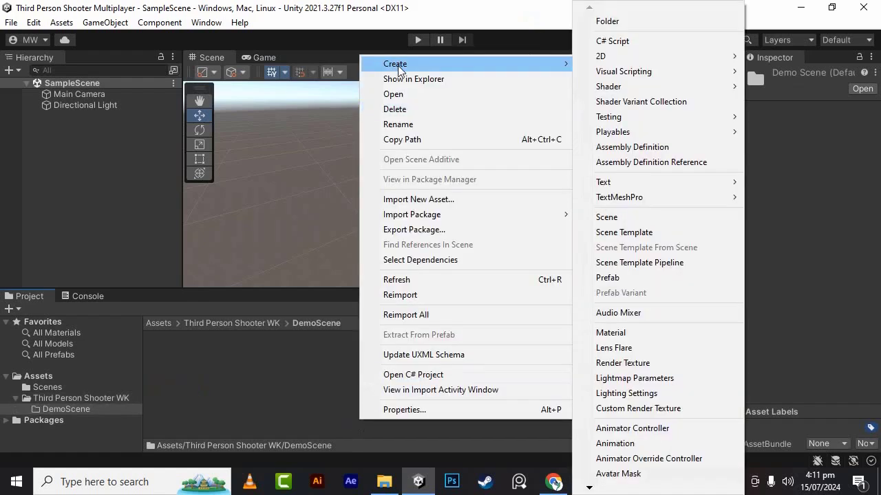
{"action": "left_click", "coordinate": [599, 217]}
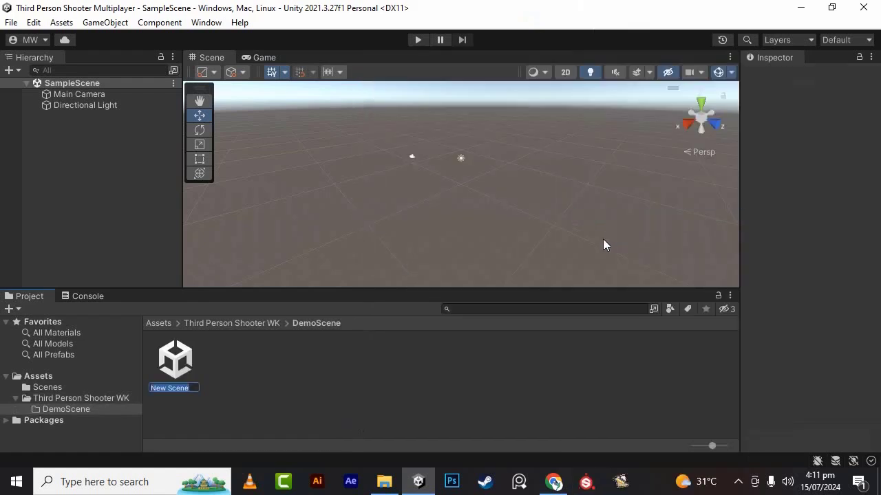
{"action": "type", "text": "DemoSc"}
{"action": "type", "text": "ene"}
{"action": "key", "text": "Return"}
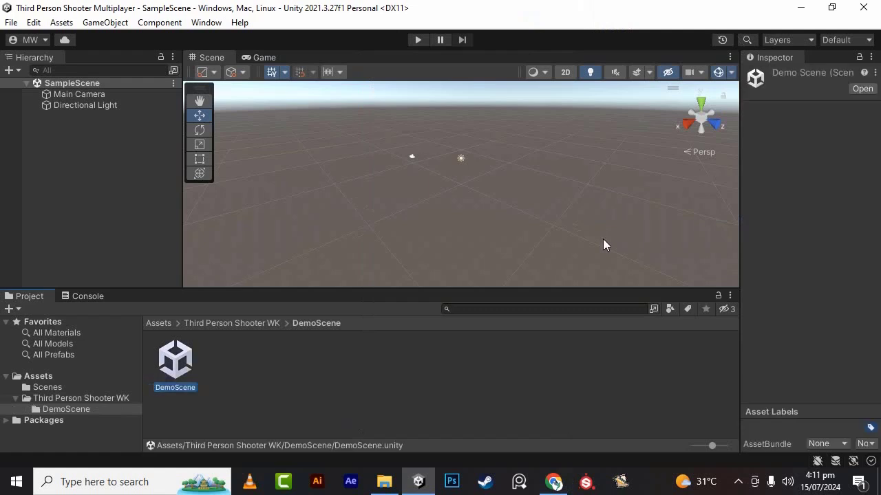
{"action": "key", "text": "Return"}
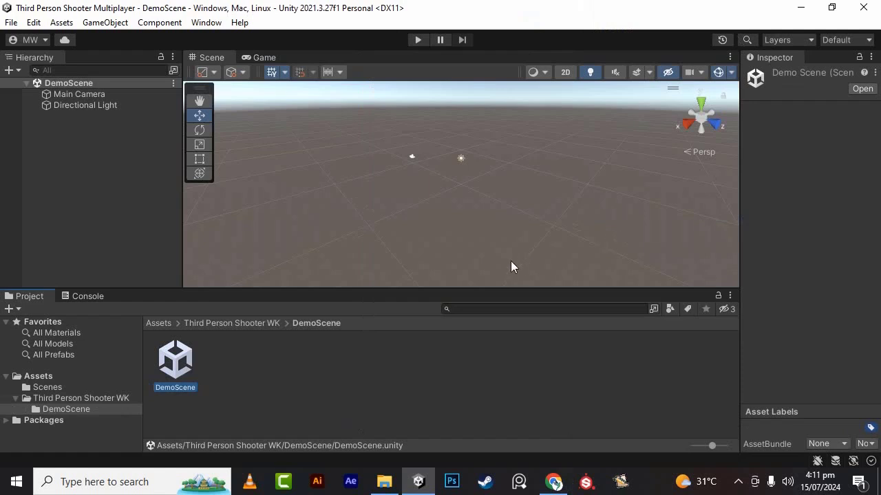
{"action": "left_click", "coordinate": [158, 323]}
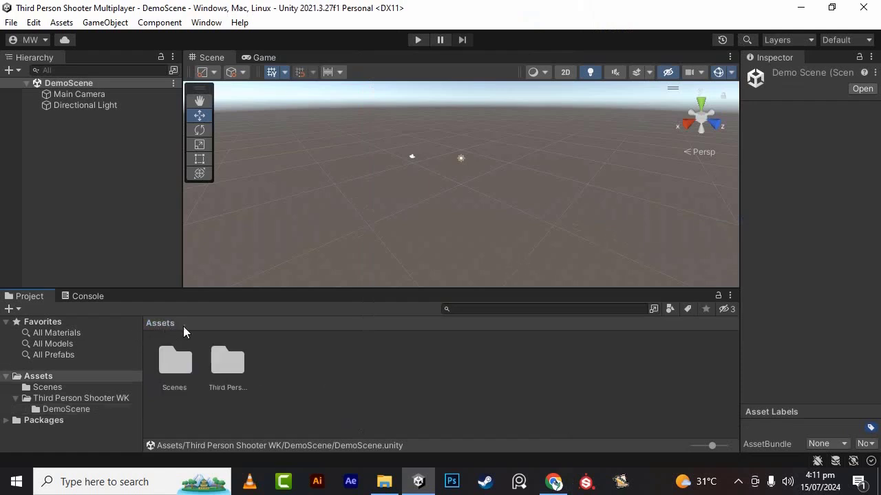
{"action": "left_click", "coordinate": [178, 362]}
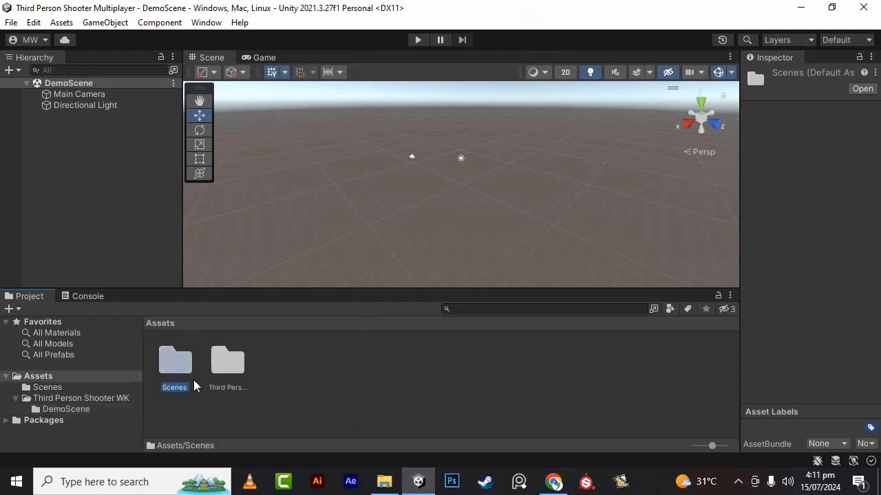
{"action": "double_click", "coordinate": [227, 361]}
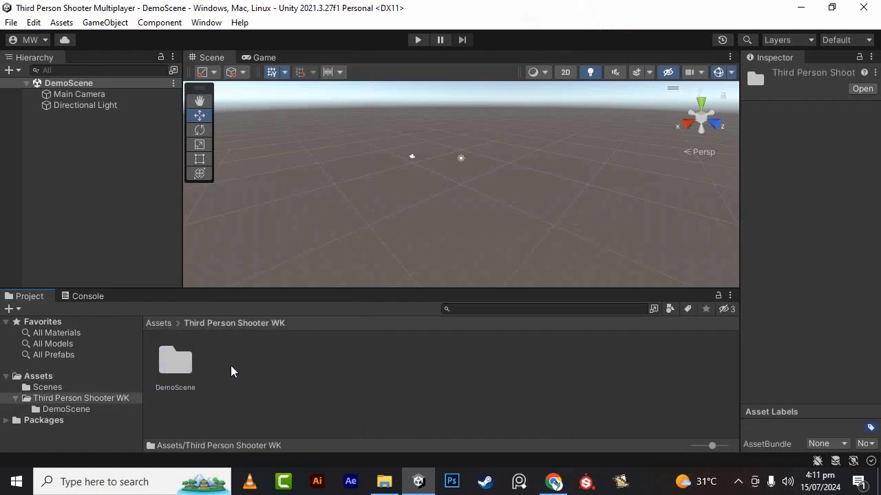
Delete the default Scenes folder from the Assets root, confirming the deletion.
{"action": "double_click", "coordinate": [175, 361]}
{"action": "left_click", "coordinate": [175, 361]}
{"action": "left_click", "coordinate": [216, 324]}
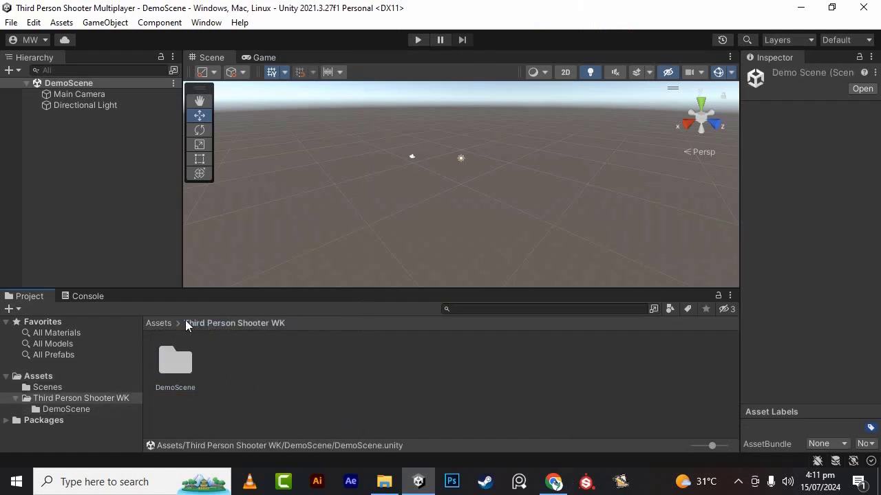
{"action": "left_click", "coordinate": [160, 323]}
{"action": "left_click", "coordinate": [172, 383]}
{"action": "key", "text": "Delete"}
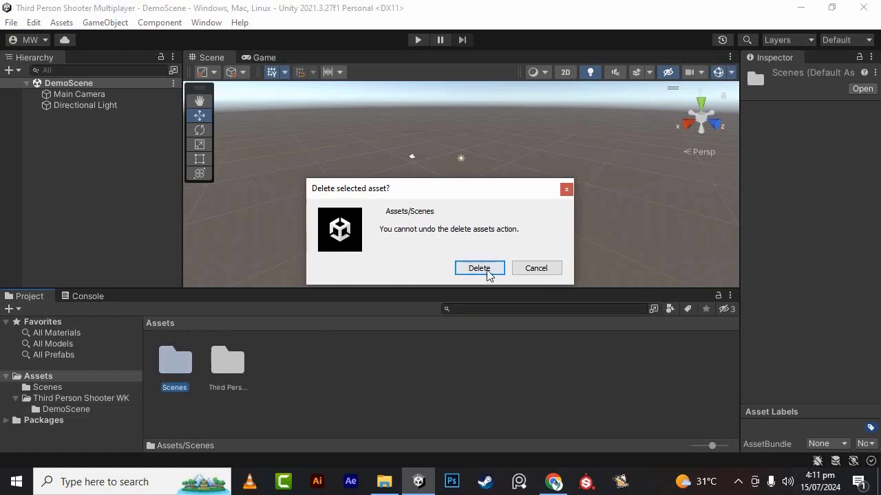
{"action": "left_click", "coordinate": [485, 269]}
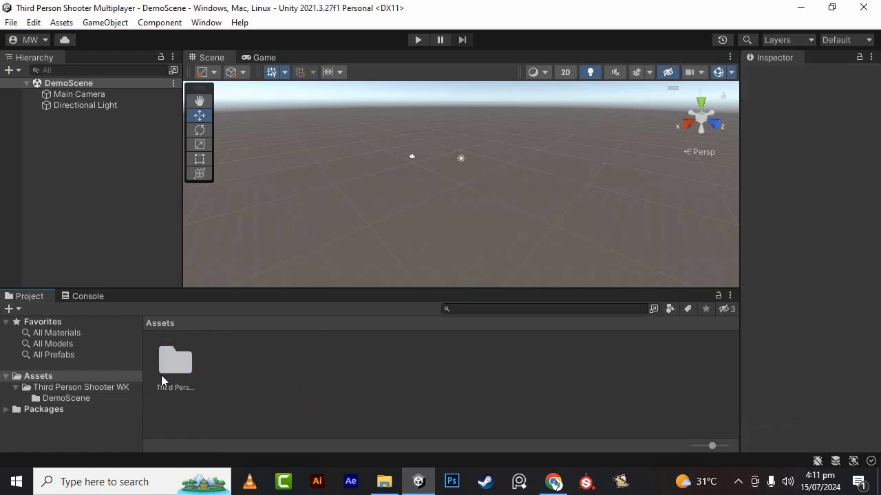
{"action": "double_click", "coordinate": [161, 372]}
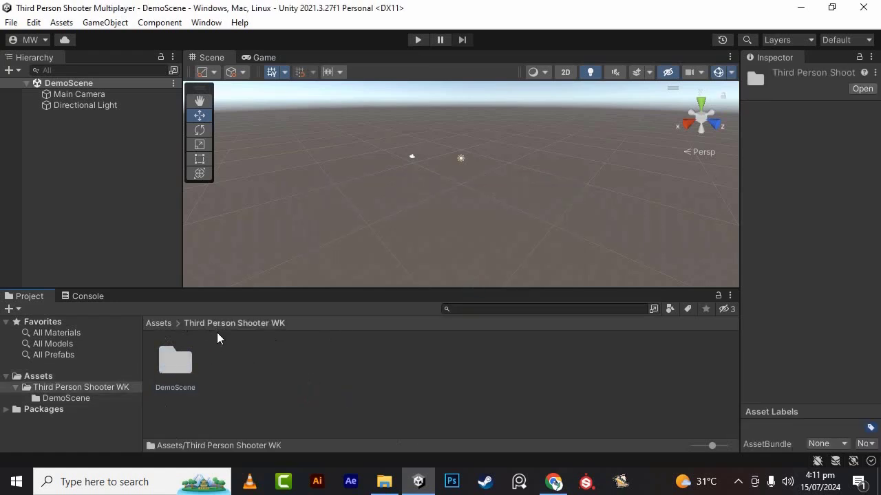
{"action": "left_click", "coordinate": [290, 387]}
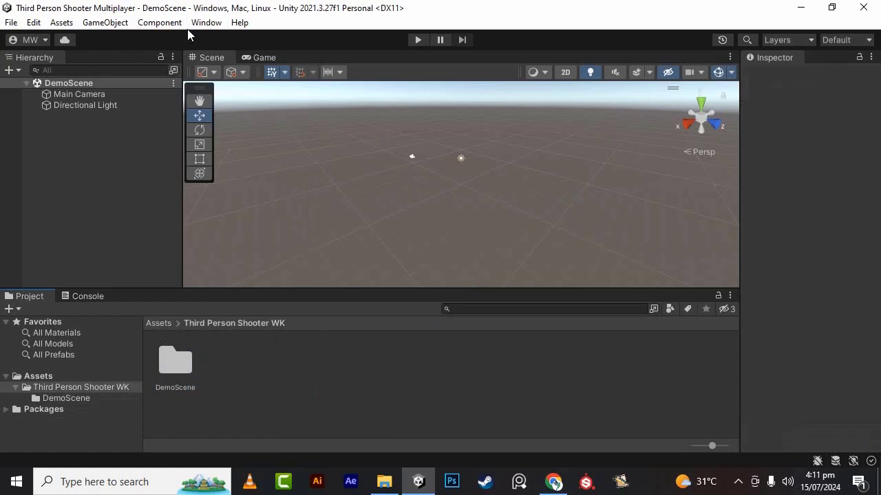
{"action": "left_click", "coordinate": [205, 23]}
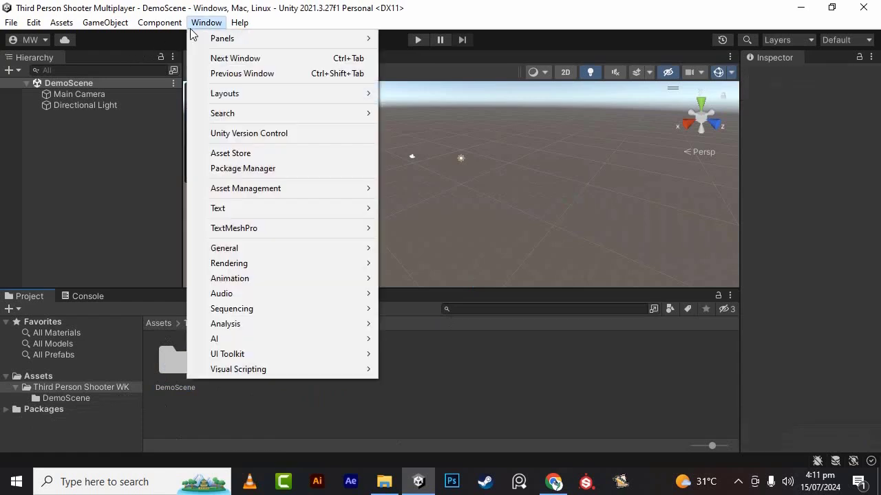
In Package Manager's My Assets, search 'character' and start importing Low Poly Terrorist.
{"action": "left_click", "coordinate": [260, 171]}
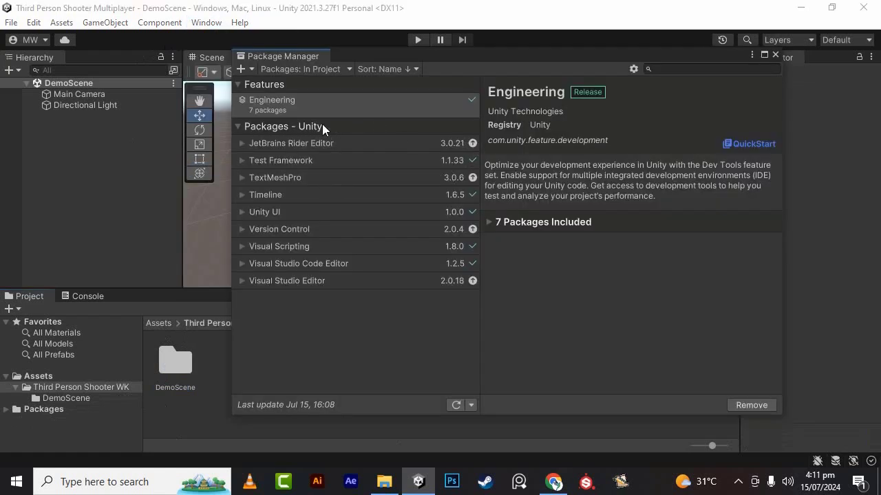
{"action": "left_click", "coordinate": [304, 68]}
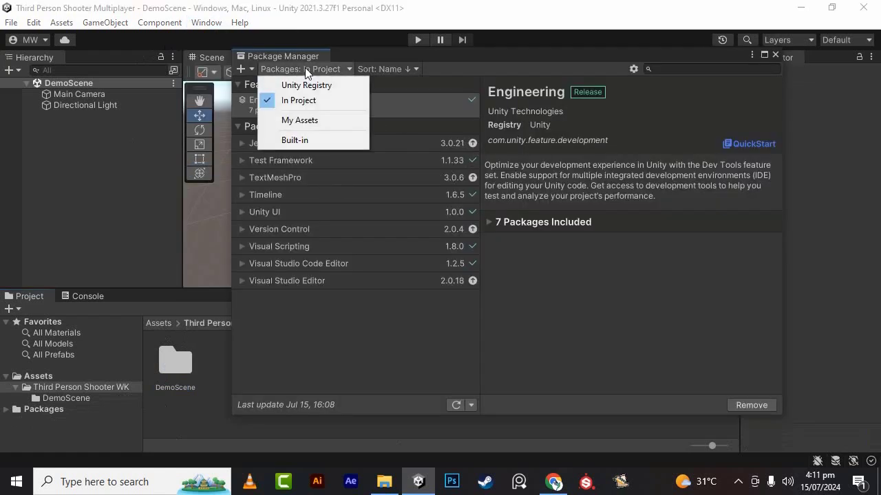
{"action": "left_click", "coordinate": [310, 121]}
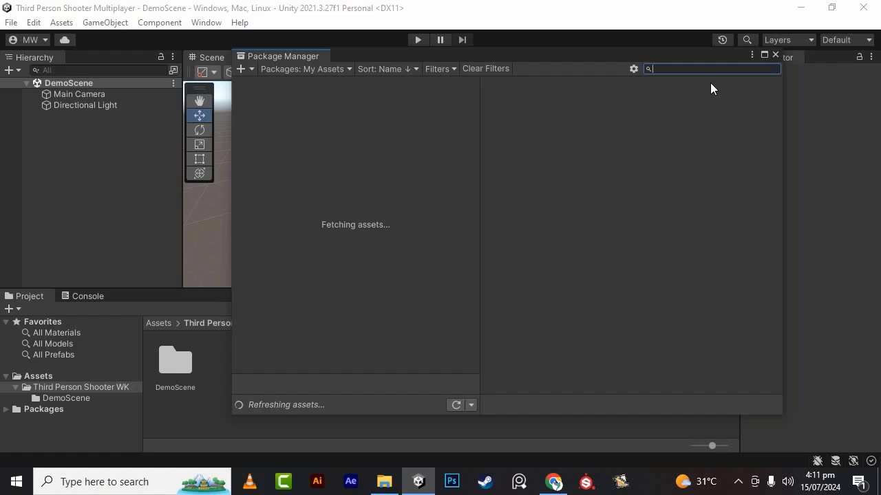
{"action": "type", "text": "c"}
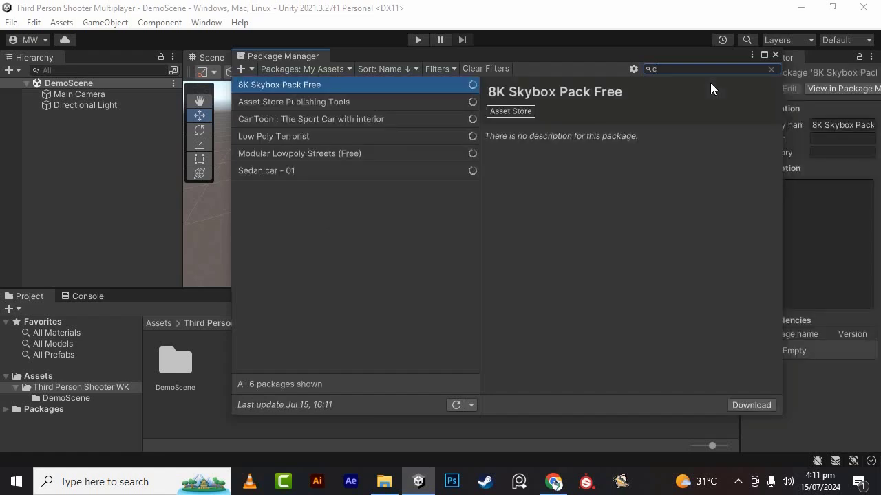
{"action": "type", "text": "harac"}
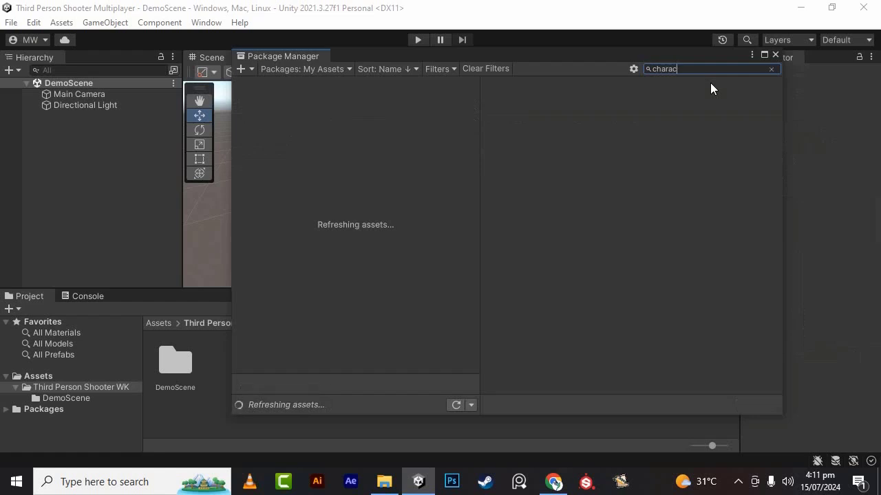
{"action": "type", "text": "ter"}
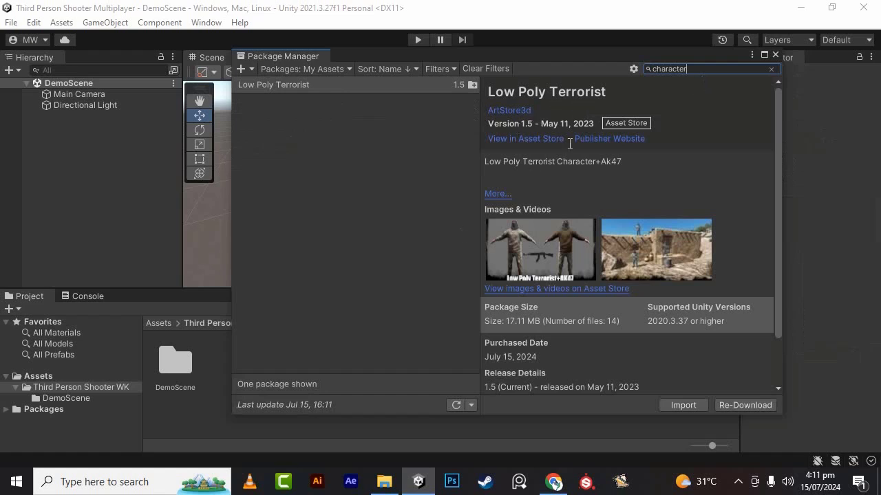
{"action": "scroll", "coordinate": [678, 331], "scroll_direction": "down", "scroll_amount": 3}
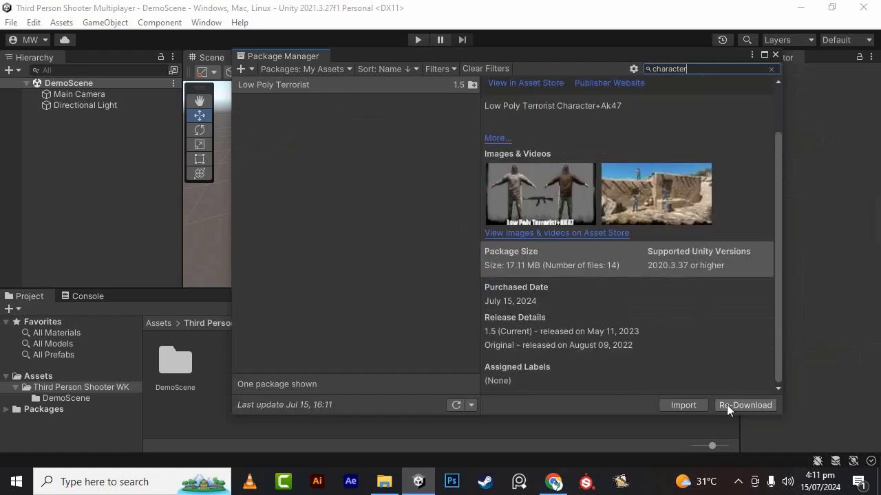
{"action": "left_click", "coordinate": [682, 405]}
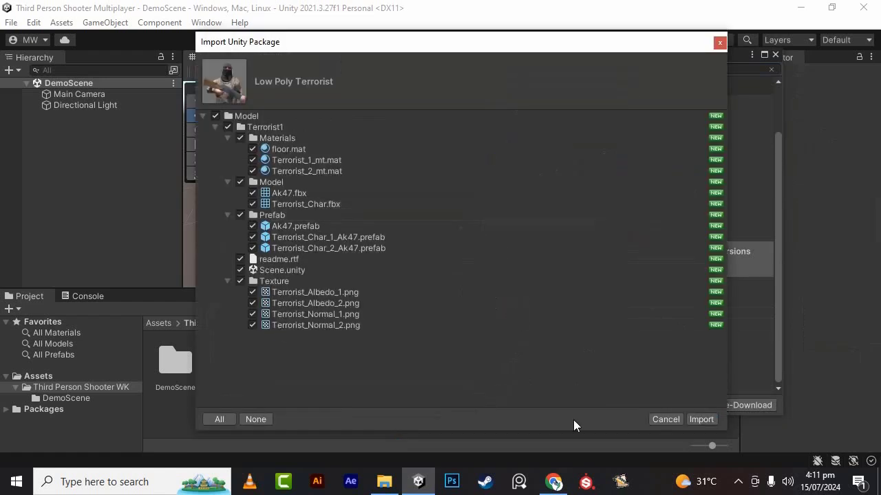
Import all Low Poly Terrorist package files and close the Package Manager.
{"action": "left_click", "coordinate": [738, 413]}
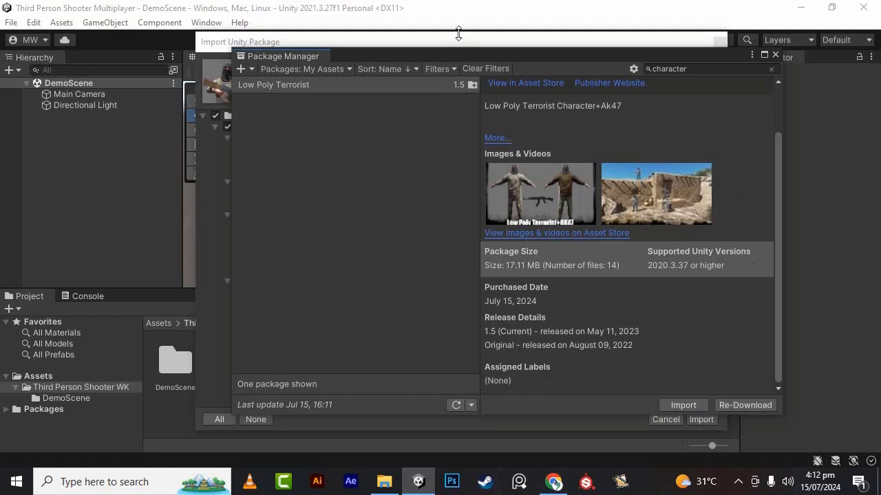
{"action": "left_click", "coordinate": [164, 324]}
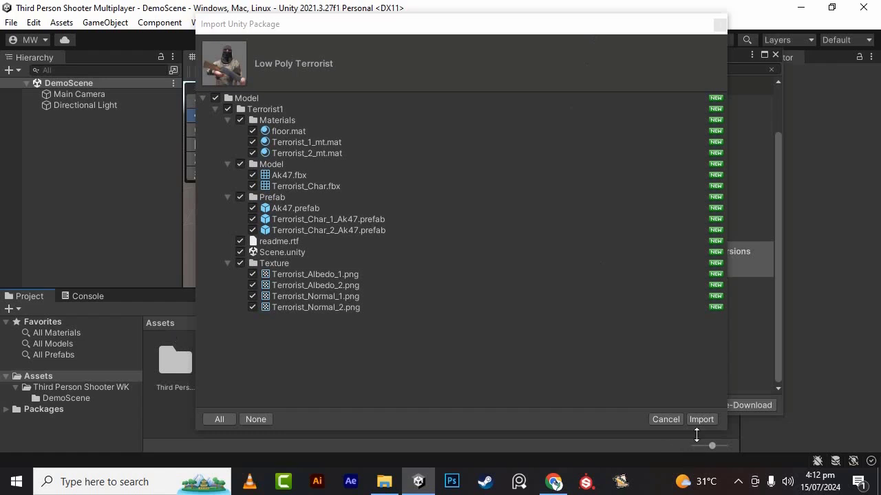
{"action": "left_click", "coordinate": [701, 419]}
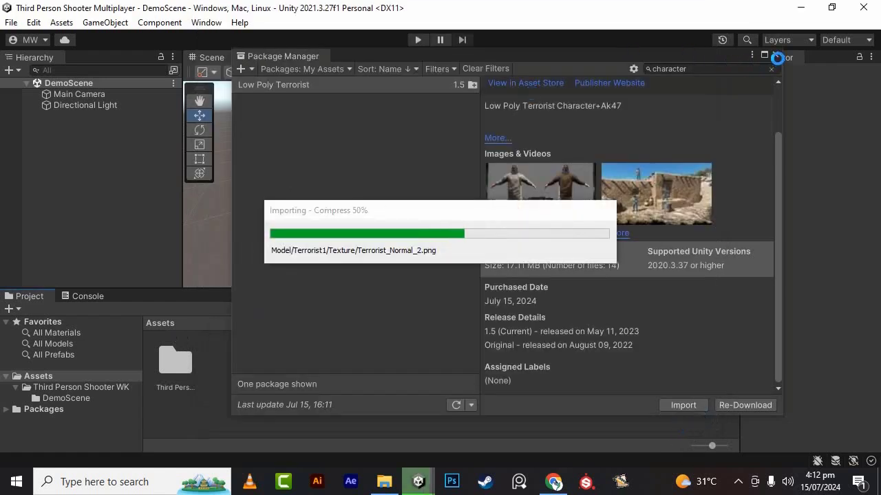
{"action": "left_click", "coordinate": [775, 55]}
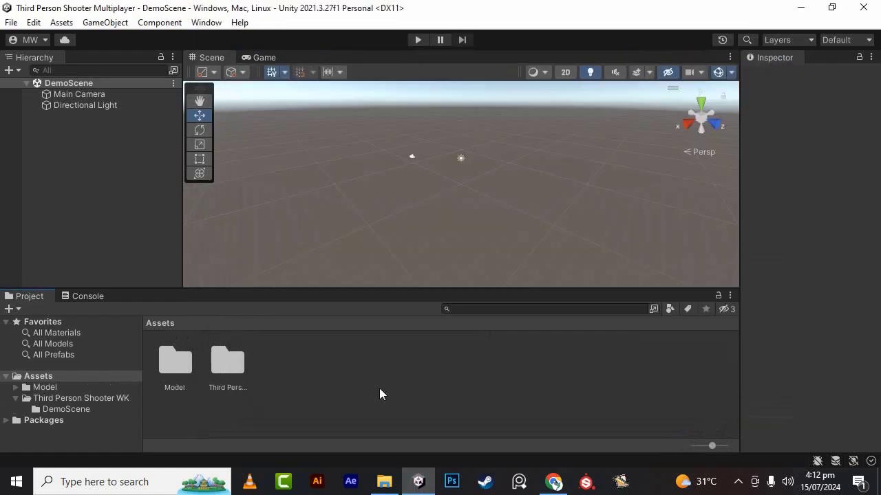
Move the imported Model folder into Third Person Shooter WK.
{"action": "double_click", "coordinate": [234, 360]}
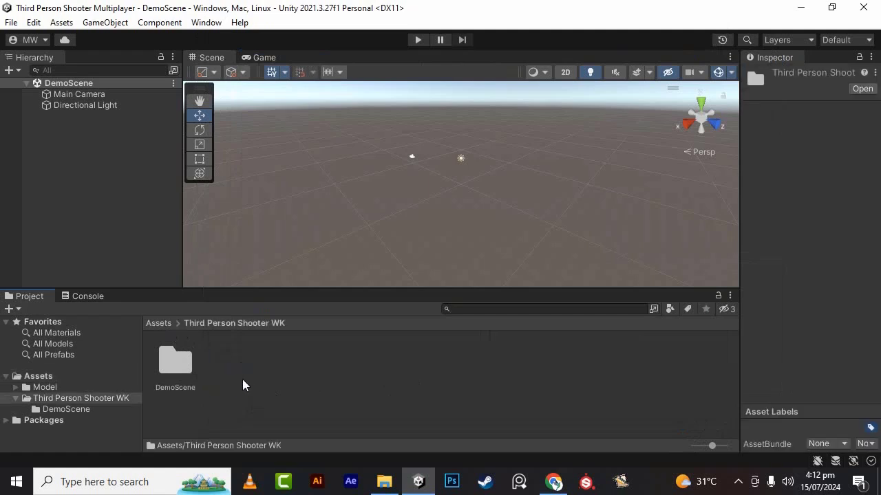
{"action": "double_click", "coordinate": [180, 355]}
{"action": "left_click", "coordinate": [187, 359]}
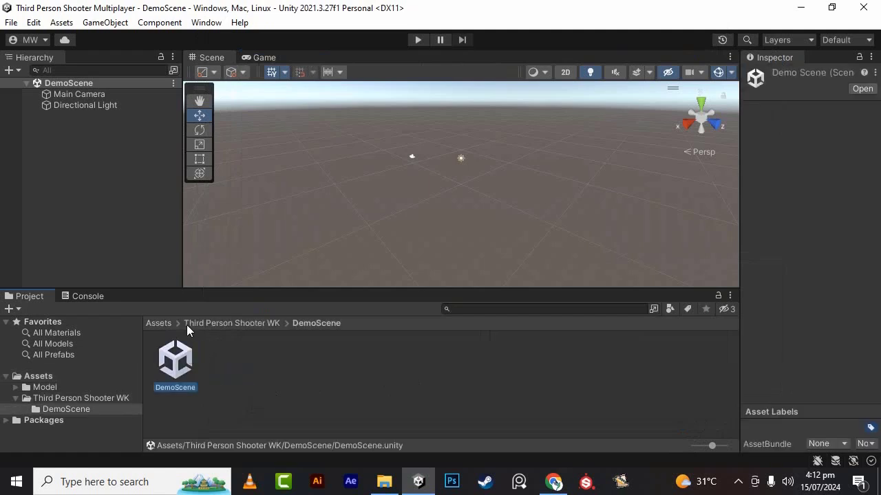
{"action": "left_click", "coordinate": [161, 324]}
{"action": "double_click", "coordinate": [180, 364]}
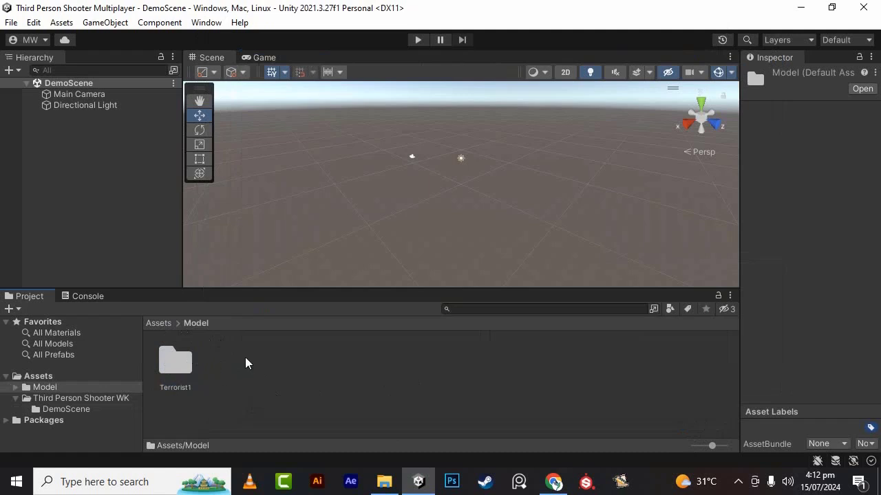
{"action": "left_click", "coordinate": [160, 324]}
{"action": "left_click_drag", "start_coordinate": [177, 359], "coordinate": [237, 365]}
Browse to Model > Terrorist1 > Prefab to list the Ak47 and Terrorist prefabs.
{"action": "double_click", "coordinate": [180, 361]}
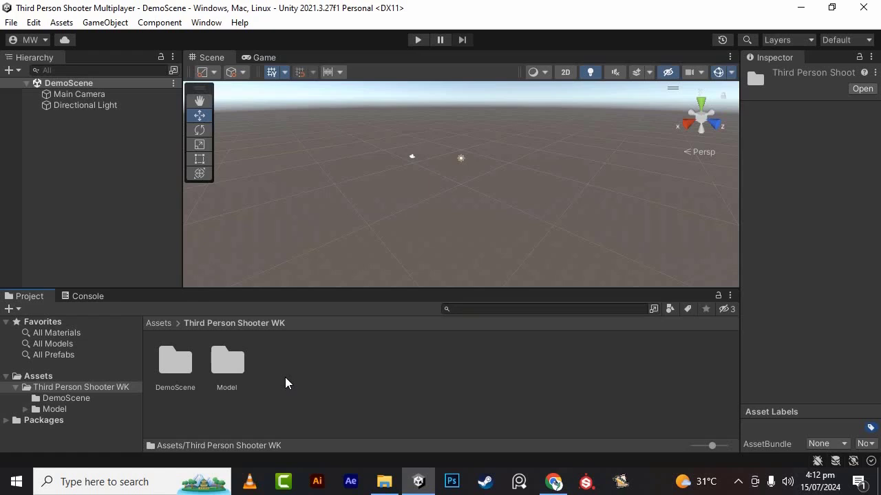
{"action": "double_click", "coordinate": [230, 377]}
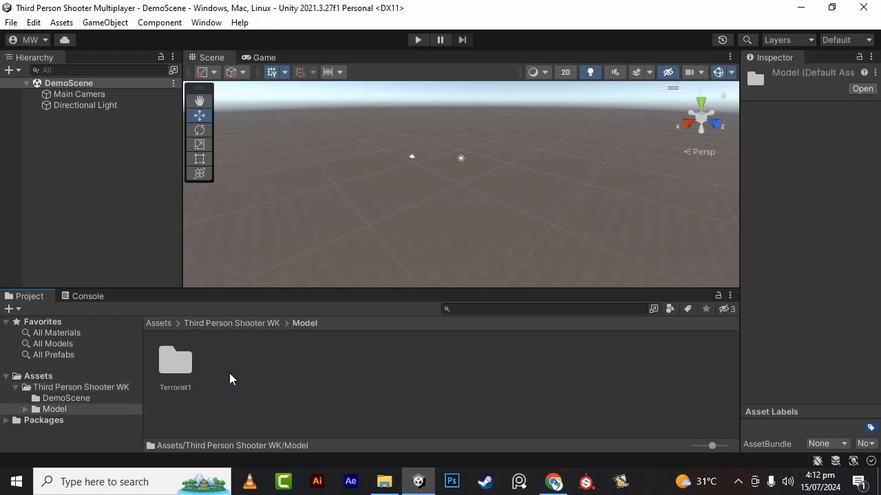
{"action": "double_click", "coordinate": [175, 361]}
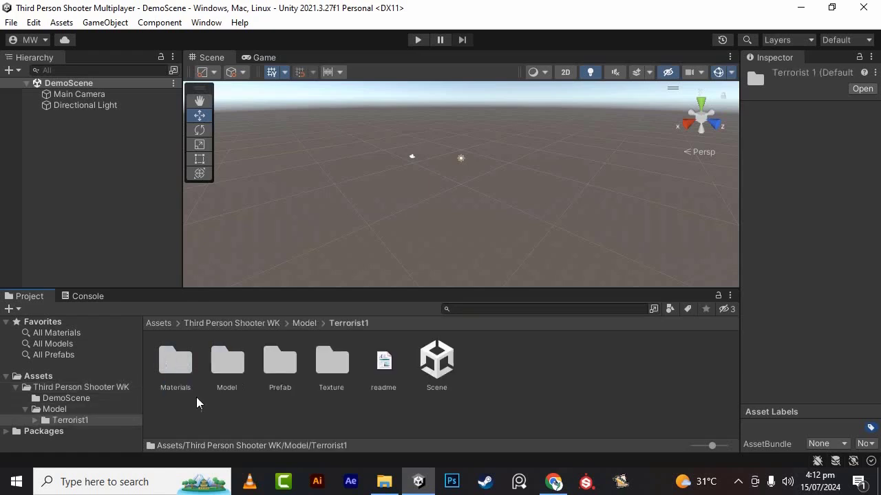
{"action": "double_click", "coordinate": [279, 364]}
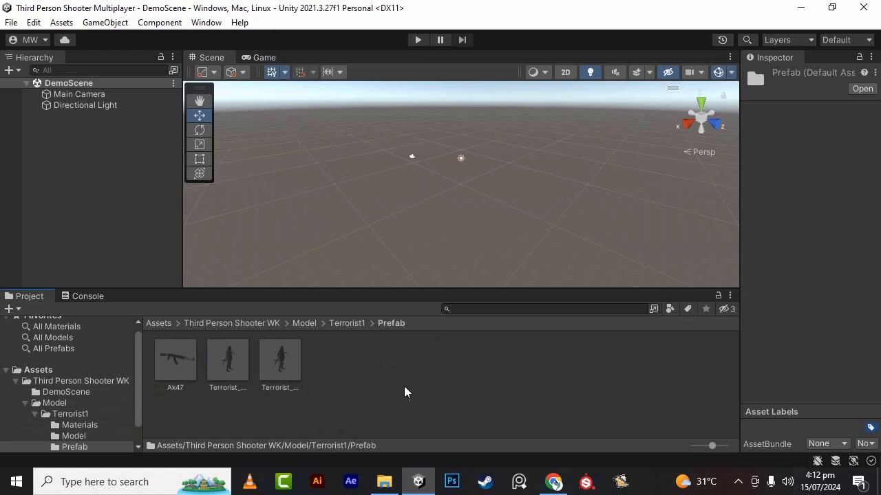
{"action": "left_click", "coordinate": [337, 360]}
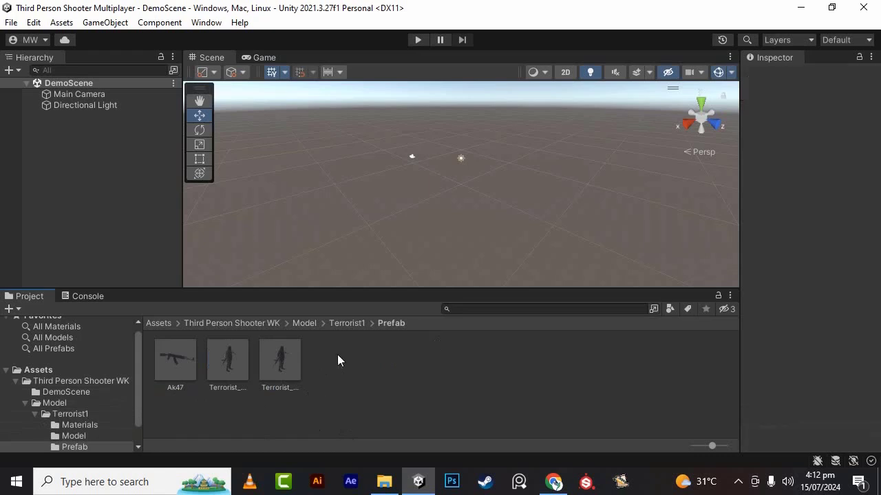
Add a 3D Object > Plane from the Hierarchy and rename it Ground.
{"action": "right_click", "coordinate": [93, 168]}
{"action": "mouse_move", "coordinate": [138, 344]}
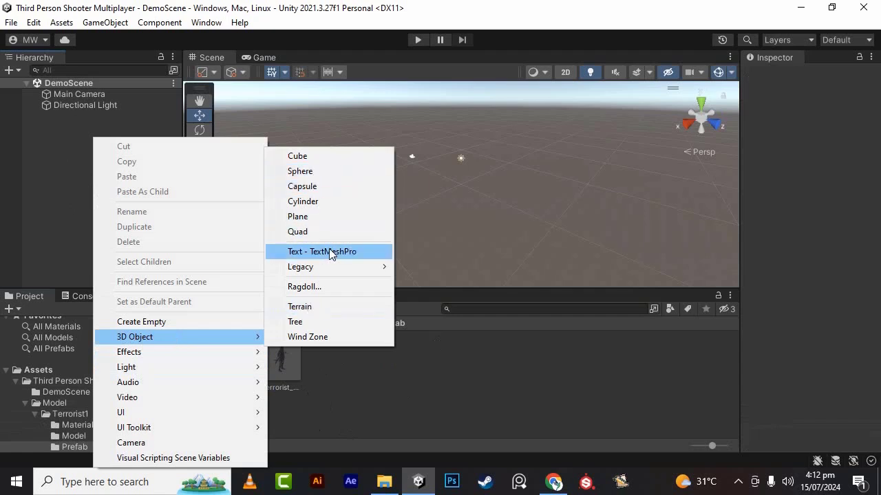
{"action": "left_click", "coordinate": [303, 216]}
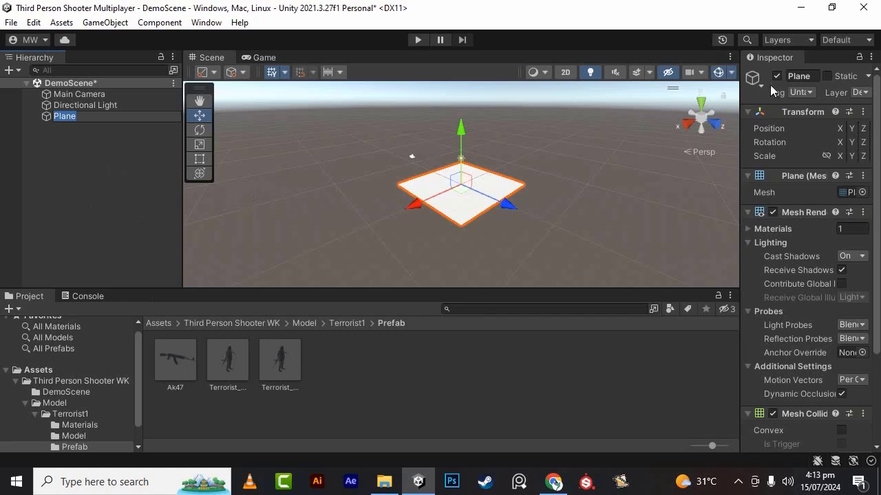
{"action": "left_click", "coordinate": [812, 75]}
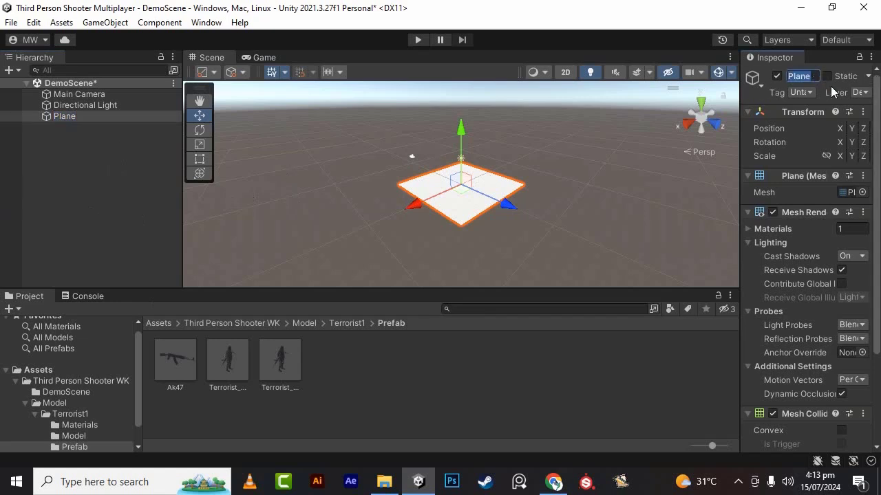
{"action": "type", "text": "Gro"}
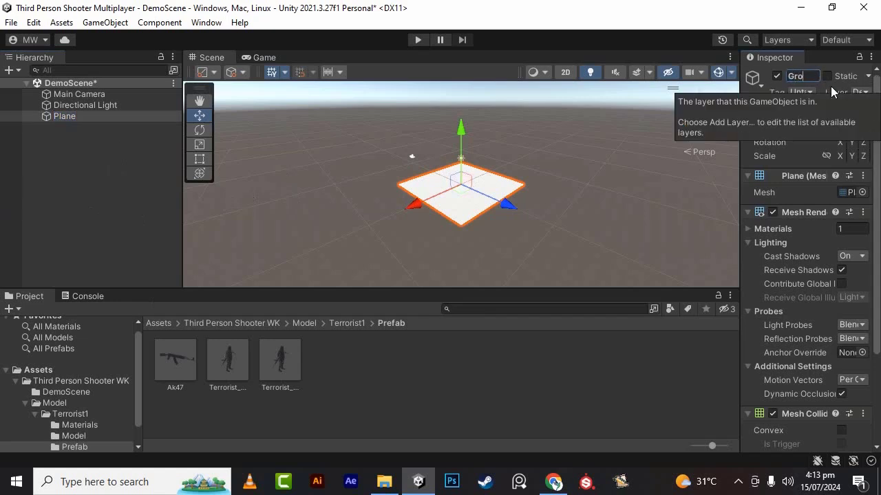
{"action": "type", "text": "und"}
{"action": "key", "text": "Return"}
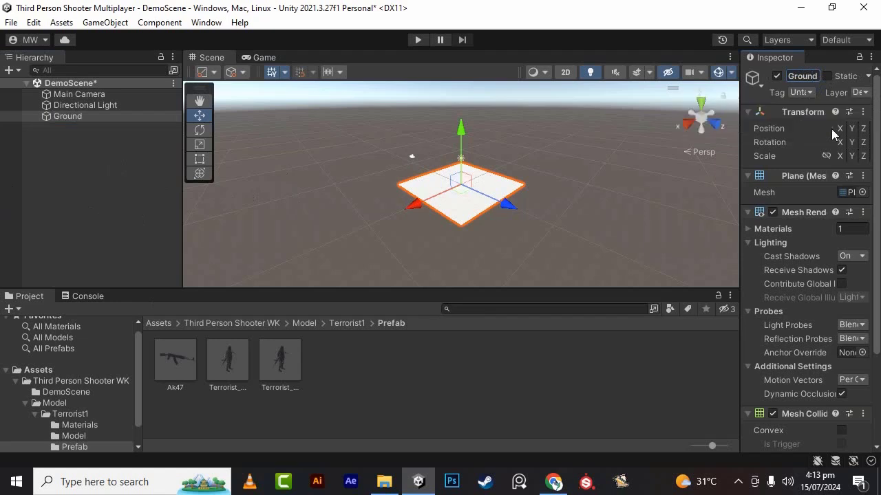
Set the Ground plane's Transform Scale to 3, 3, 3 and view the larger floor.
{"action": "left_click_drag", "start_coordinate": [739, 138], "coordinate": [589, 137]}
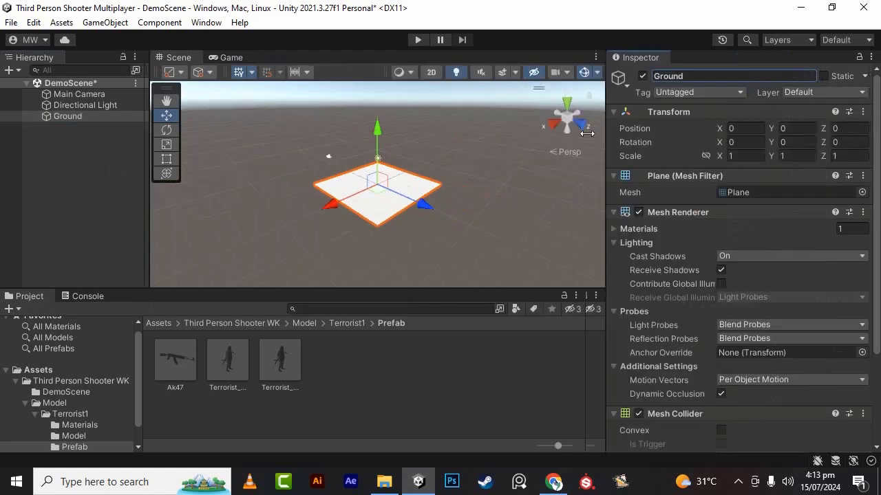
{"action": "left_click", "coordinate": [735, 156]}
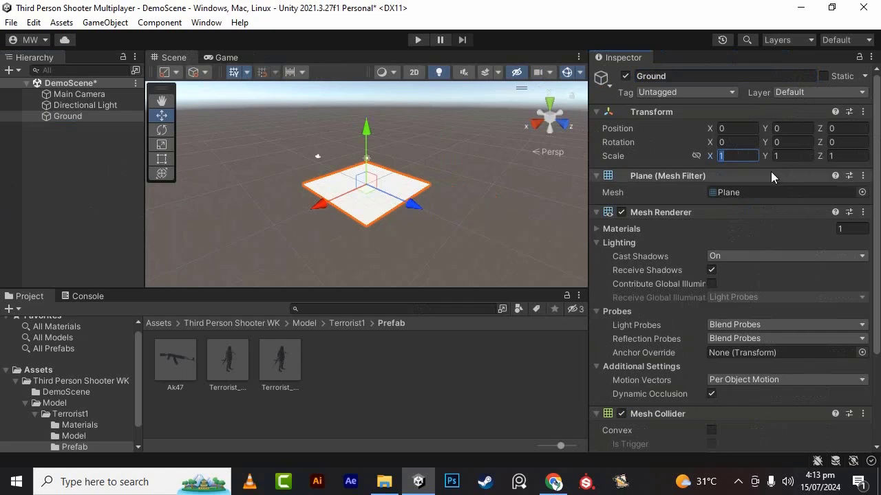
{"action": "type", "text": "3"}
{"action": "key", "text": "Tab"}
{"action": "type", "text": "3"}
{"action": "key", "text": "Tab"}
{"action": "type", "text": "3"}
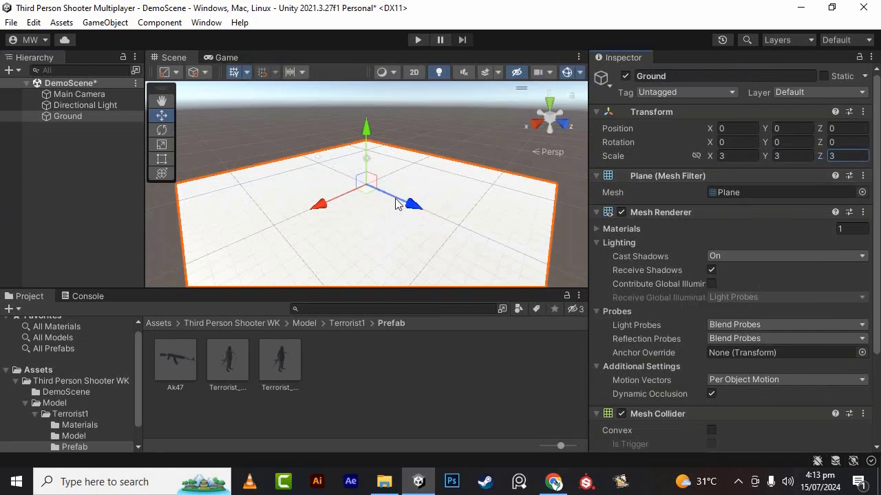
{"action": "left_click_drag", "start_coordinate": [373, 216], "coordinate": [539, 176], "text": "alt"}
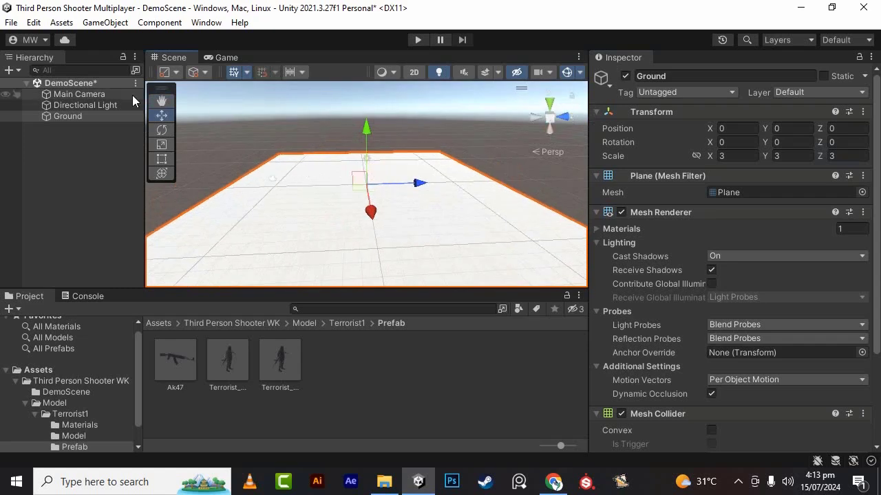
{"action": "left_click", "coordinate": [161, 101]}
{"action": "mouse_move", "coordinate": [539, 210]}
{"action": "left_mouse_down"}
{"action": "mouse_move", "coordinate": [475, 182]}
{"action": "mouse_move", "coordinate": [441, 242]}
{"action": "left_mouse_up"}
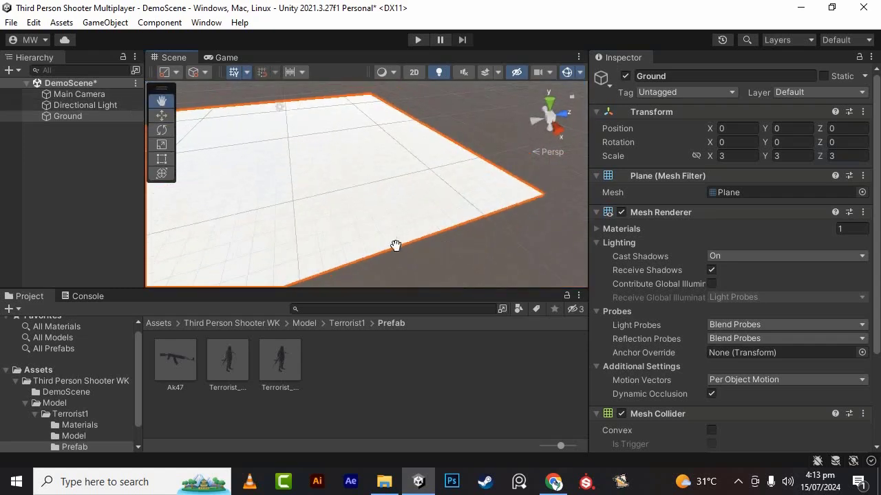
{"action": "left_click_drag", "start_coordinate": [441, 242], "coordinate": [496, 228], "text": "alt"}
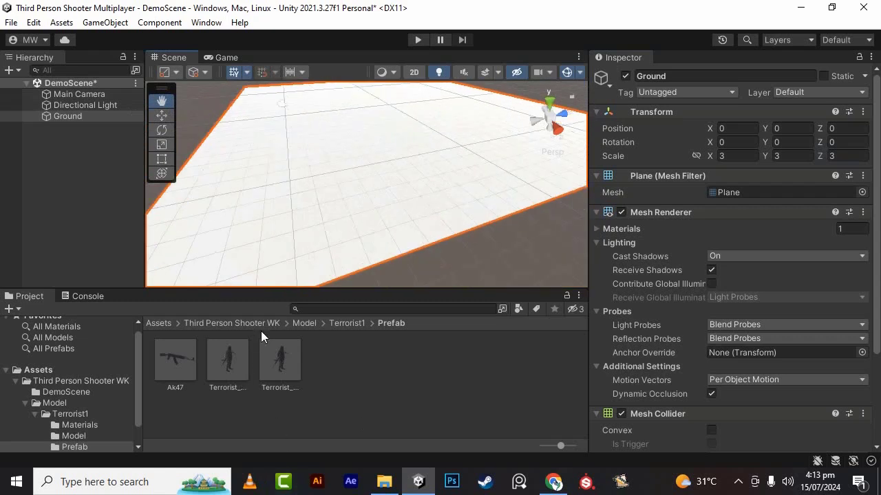
Create a new folder named Textures in the Third Person Shooter WK folder.
{"action": "left_click", "coordinate": [204, 324]}
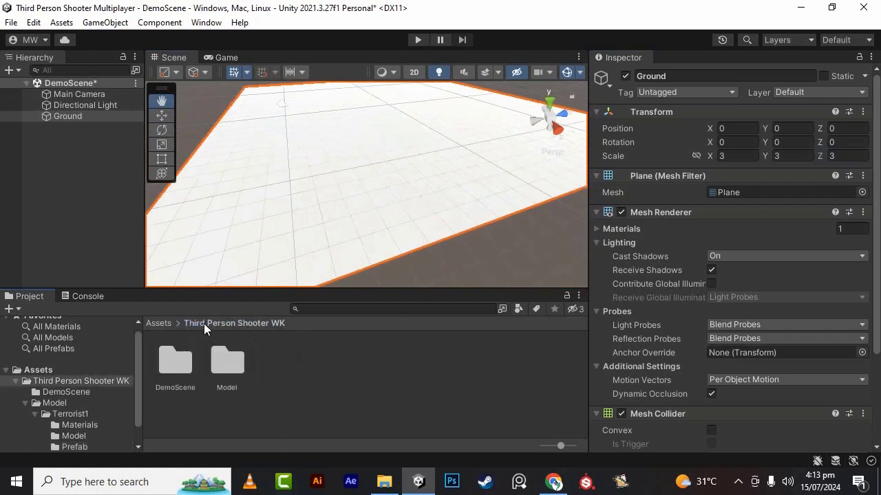
{"action": "left_click", "coordinate": [219, 360]}
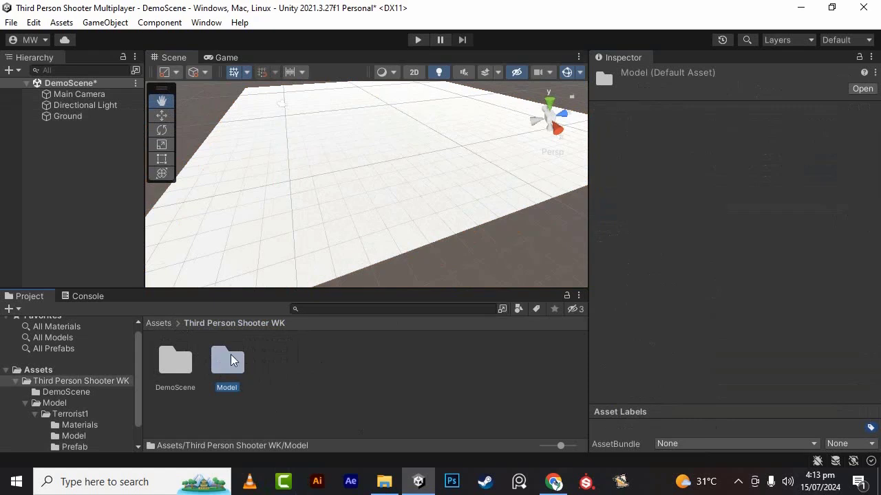
{"action": "left_click", "coordinate": [247, 364]}
{"action": "right_click", "coordinate": [321, 365]}
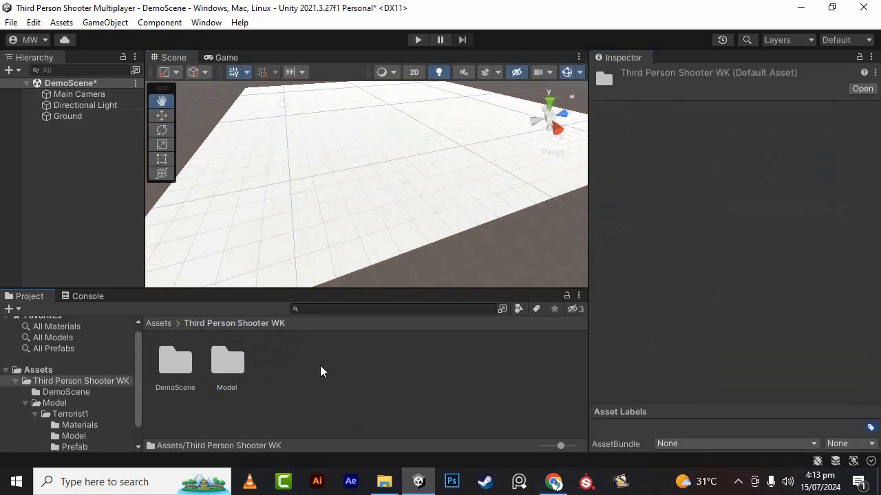
{"action": "mouse_move", "coordinate": [523, 9]}
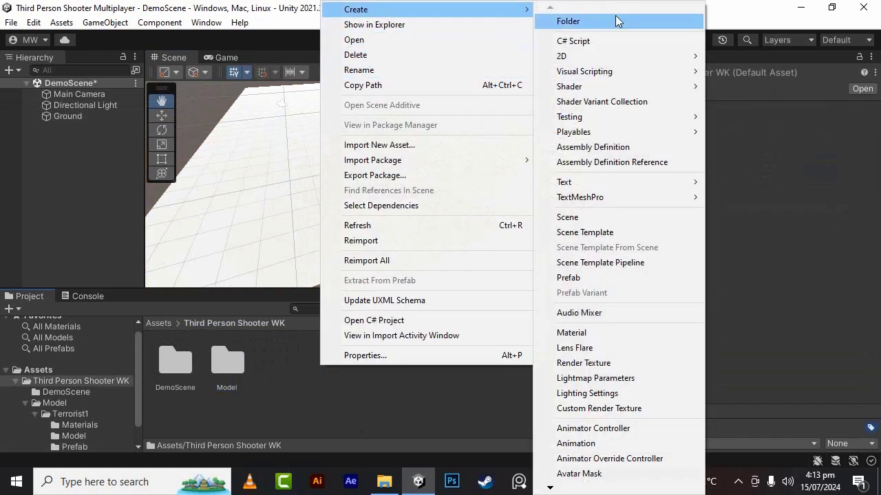
{"action": "left_click", "coordinate": [614, 18]}
{"action": "type", "text": "Textures"}
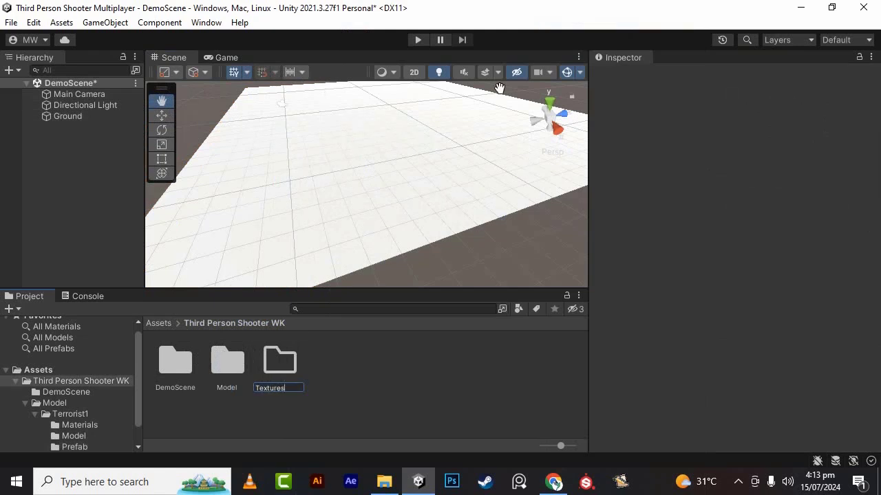
{"action": "key", "text": "Return"}
{"action": "key", "text": "Return"}
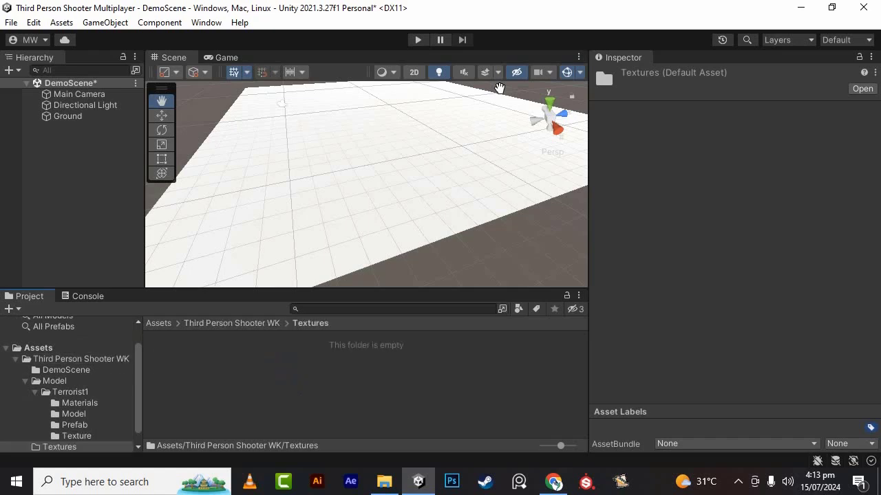
Create a material named Ground inside the Textures folder.
{"action": "right_click", "coordinate": [334, 375]}
{"action": "mouse_move", "coordinate": [385, 18]}
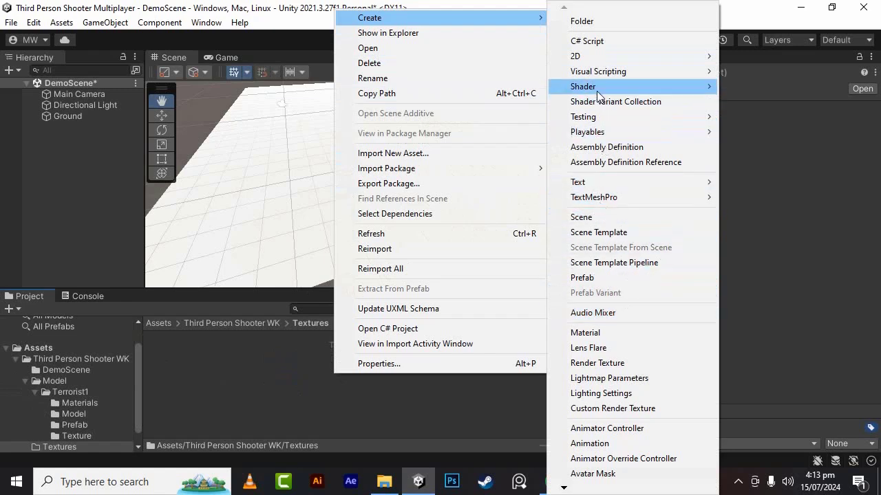
{"action": "left_click", "coordinate": [635, 331]}
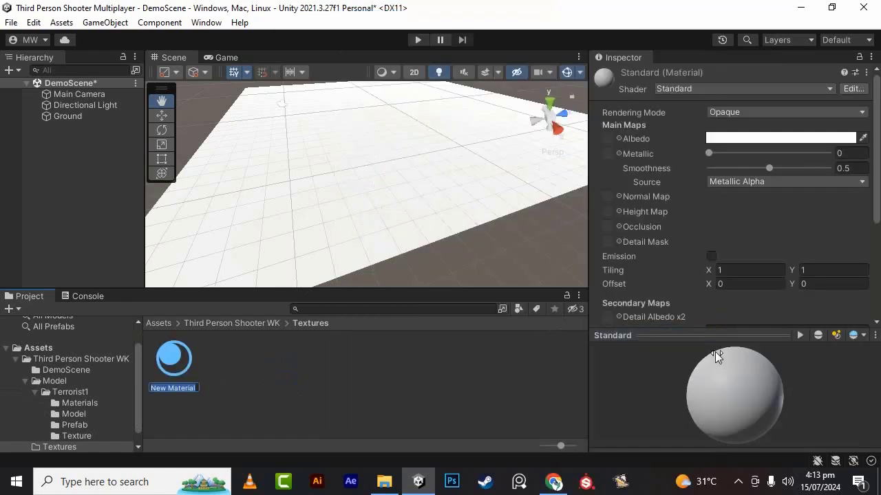
{"action": "type", "text": "Gou"}
{"action": "key", "text": "BackSpace"}
{"action": "type", "text": "round"}
{"action": "key", "text": "Return"}
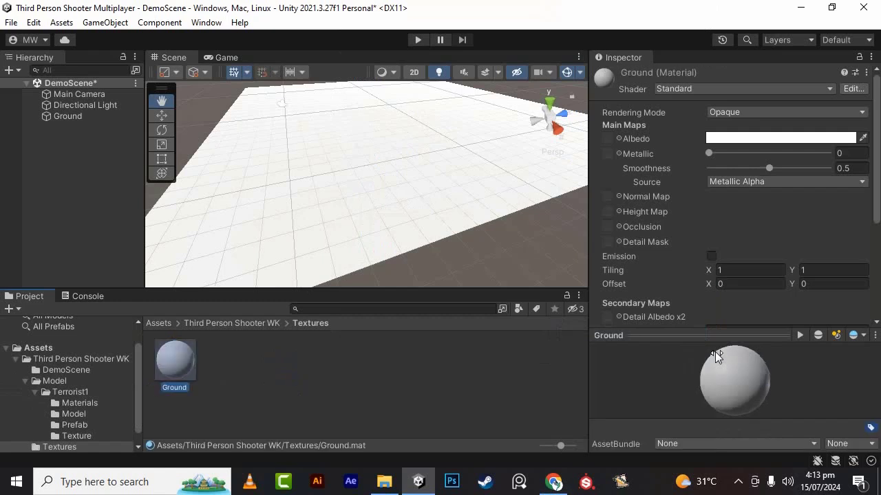
Apply the Ground material to the floor plane and set its albedo to grey 858585.
{"action": "left_click_drag", "start_coordinate": [183, 357], "coordinate": [283, 234]}
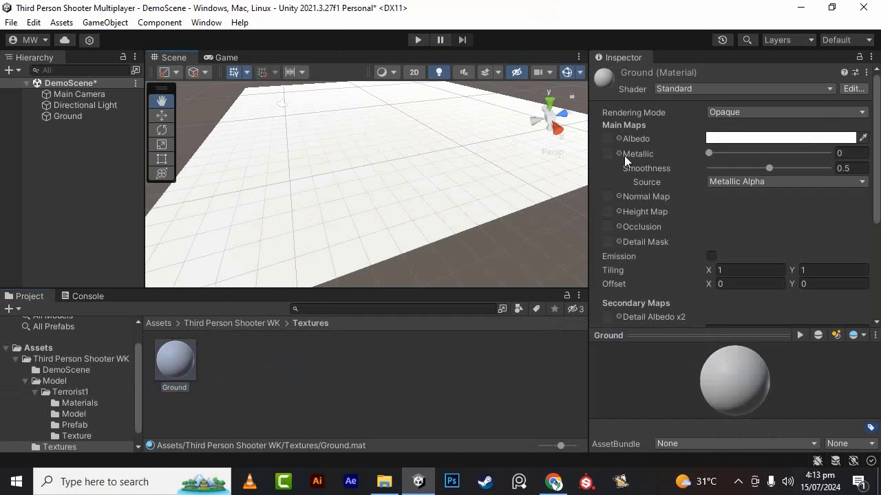
{"action": "left_click", "coordinate": [731, 138]}
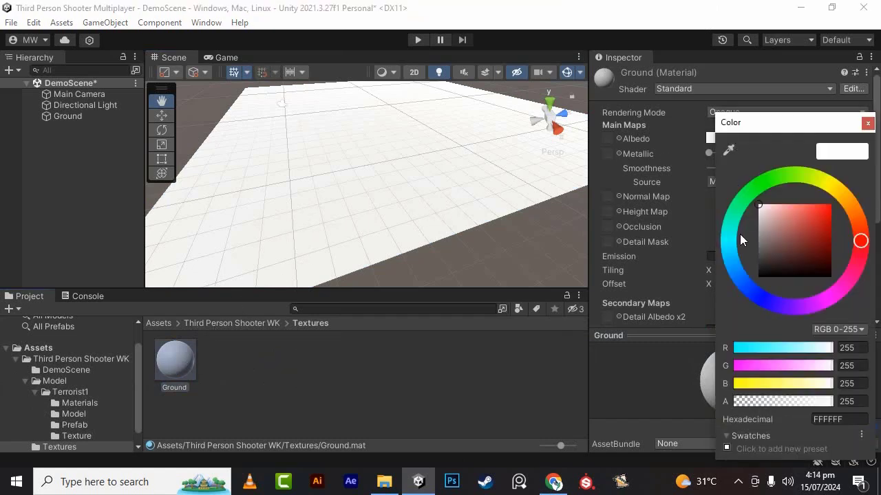
{"action": "left_click_drag", "start_coordinate": [764, 227], "coordinate": [747, 239]}
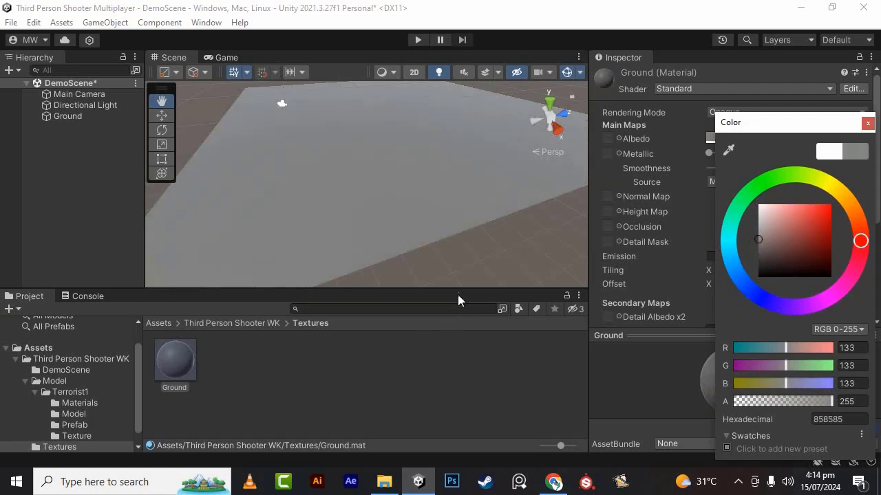
{"action": "left_click_drag", "start_coordinate": [458, 292], "coordinate": [458, 312]}
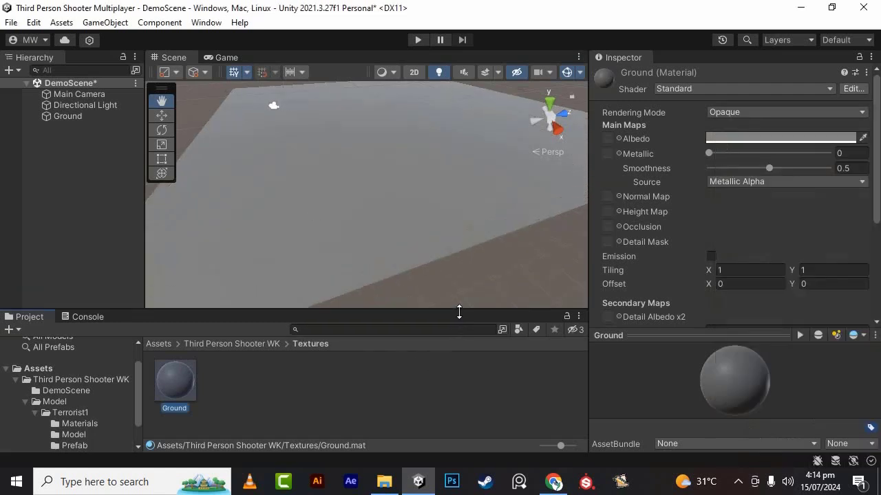
Browse to Model > Terrorist1 > Prefab and preview the terrorist and Ak47 prefabs.
{"action": "left_click", "coordinate": [158, 344]}
{"action": "double_click", "coordinate": [189, 382]}
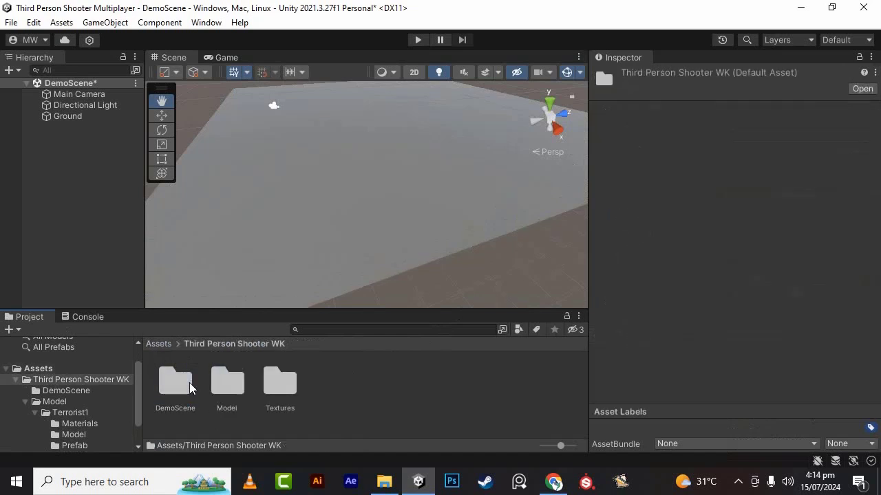
{"action": "left_click", "coordinate": [189, 382]}
{"action": "left_click", "coordinate": [216, 388]}
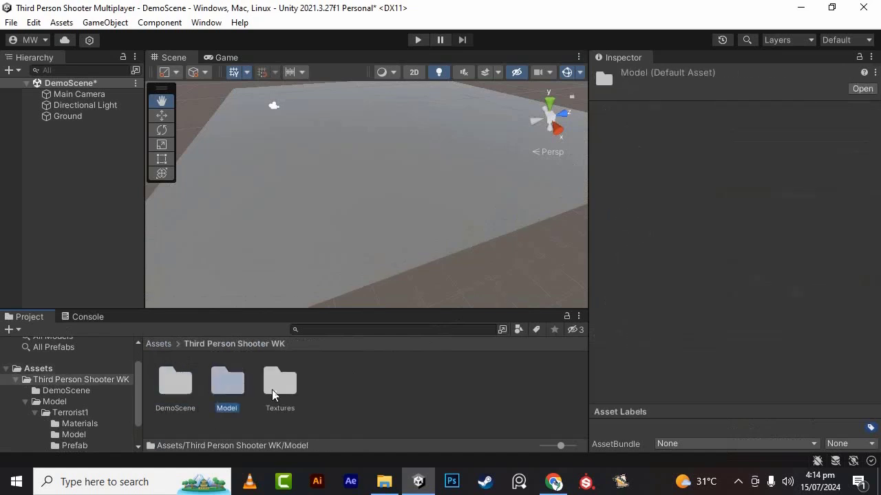
{"action": "left_click", "coordinate": [272, 390]}
{"action": "double_click", "coordinate": [236, 381]}
{"action": "double_click", "coordinate": [181, 379]}
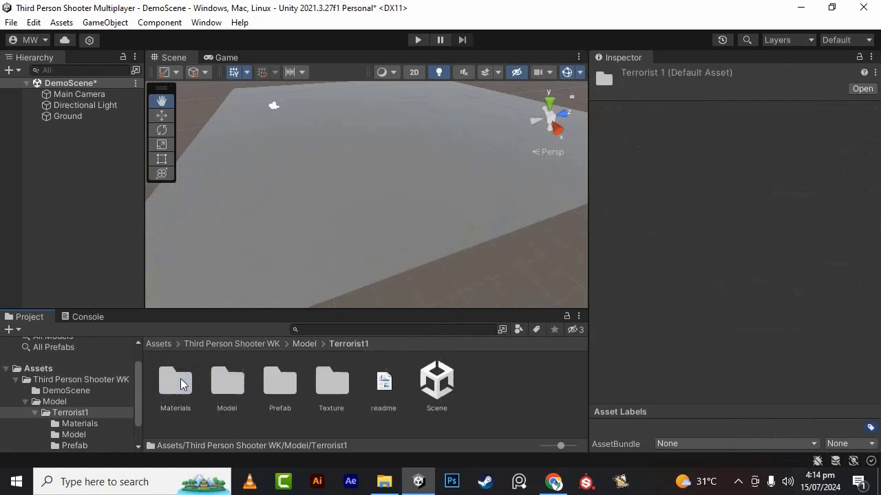
{"action": "double_click", "coordinate": [274, 391]}
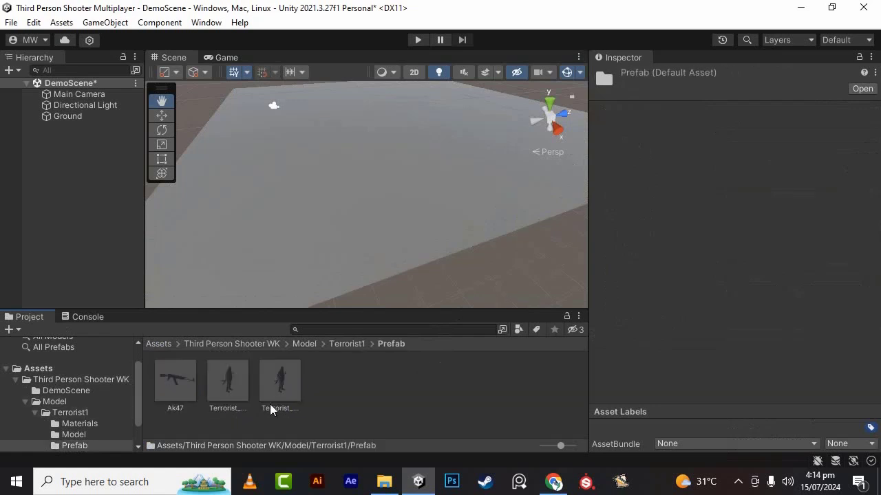
{"action": "left_click", "coordinate": [216, 385]}
{"action": "left_click", "coordinate": [283, 387]}
{"action": "left_click", "coordinate": [190, 386]}
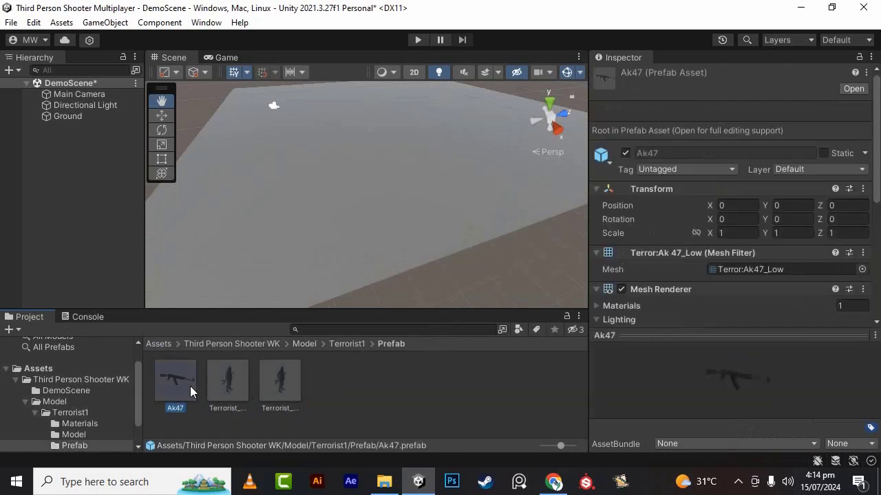
{"action": "left_click", "coordinate": [322, 404]}
Place the Terrorist_Char_2_Ak47 and Terrorist_Char_1_Ak47 prefabs in the scene, then delete both.
{"action": "left_click_drag", "start_coordinate": [284, 391], "coordinate": [102, 259]}
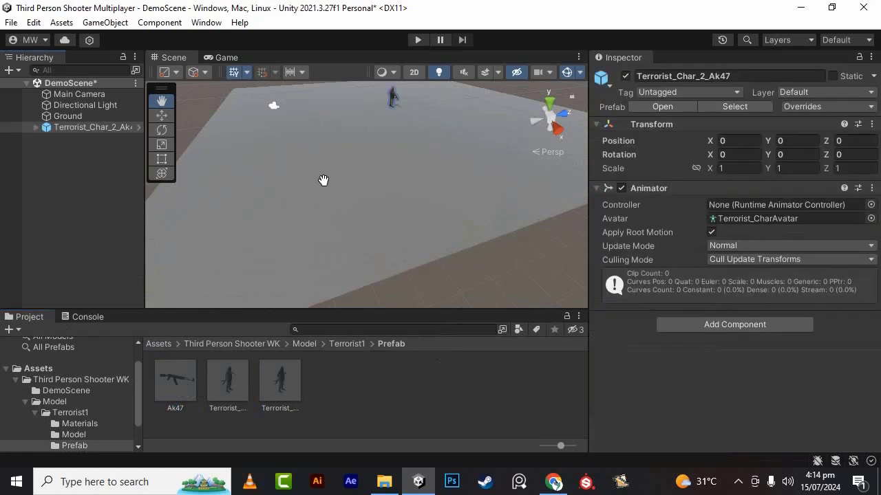
{"action": "key", "text": "f"}
{"action": "scroll", "coordinate": [376, 253], "scroll_direction": "up", "scroll_amount": 3}
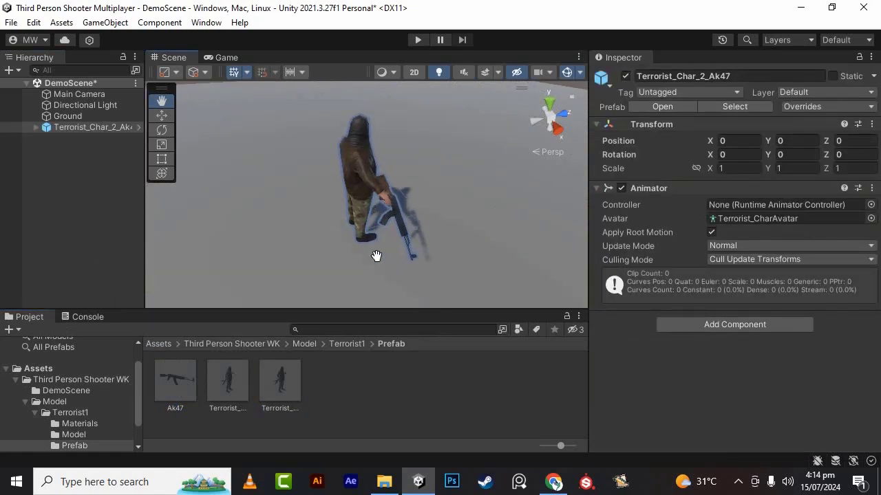
{"action": "mouse_move", "coordinate": [491, 235]}
{"action": "left_mouse_down", "text": "alt"}
{"action": "mouse_move", "coordinate": [294, 230]}
{"action": "mouse_move", "coordinate": [291, 244]}
{"action": "left_mouse_up", "text": "alt"}
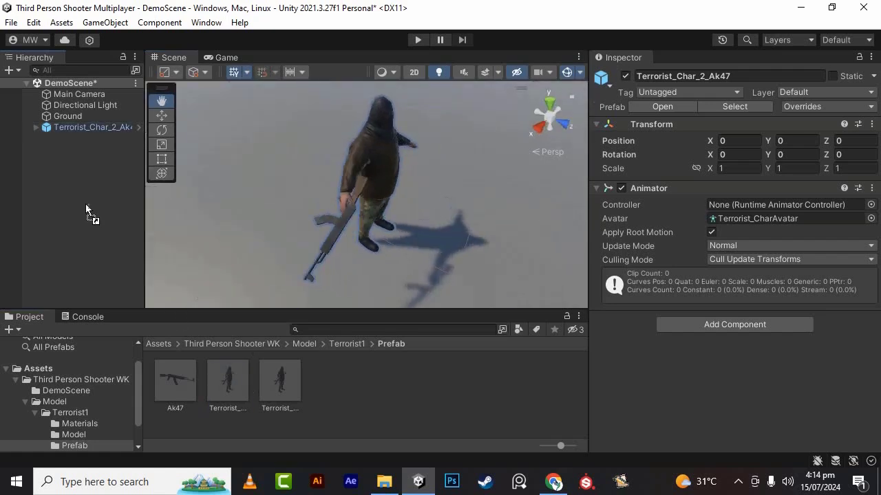
{"action": "left_click_drag", "start_coordinate": [246, 387], "coordinate": [85, 204]}
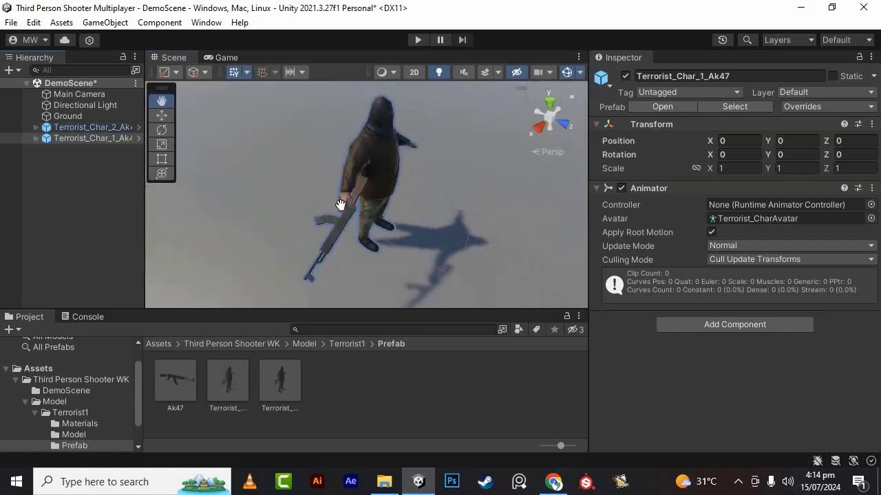
{"action": "left_click", "coordinate": [87, 129]}
{"action": "key", "text": "Delete"}
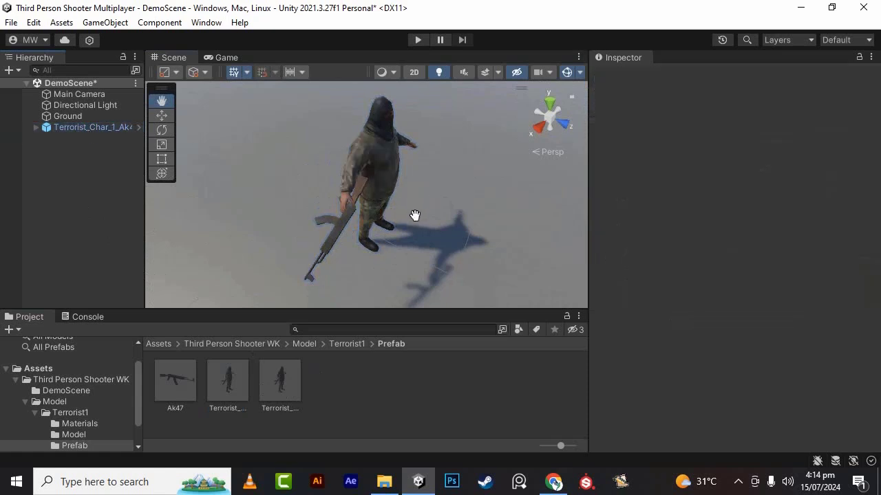
{"action": "mouse_move", "coordinate": [417, 220]}
{"action": "left_mouse_down", "text": "alt"}
{"action": "mouse_move", "coordinate": [265, 170]}
{"action": "mouse_move", "coordinate": [359, 103]}
{"action": "mouse_move", "coordinate": [403, 236]}
{"action": "mouse_move", "coordinate": [381, 189]}
{"action": "left_mouse_up", "text": "alt"}
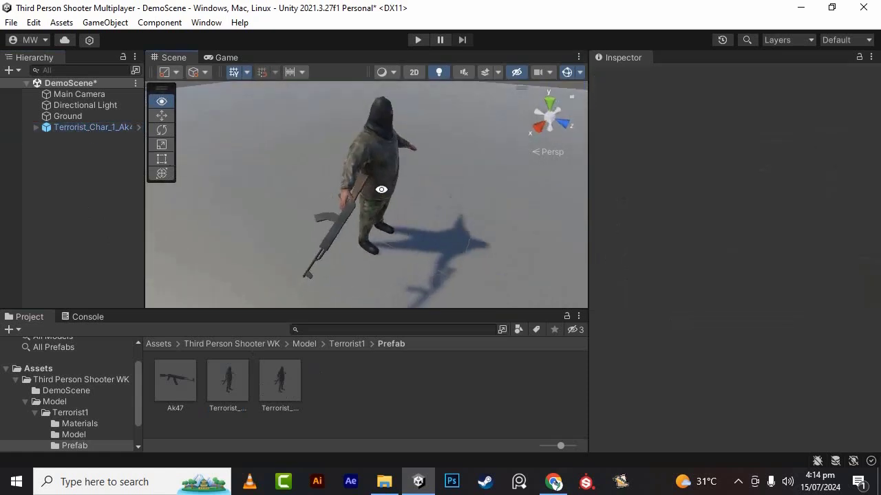
{"action": "left_click", "coordinate": [106, 128]}
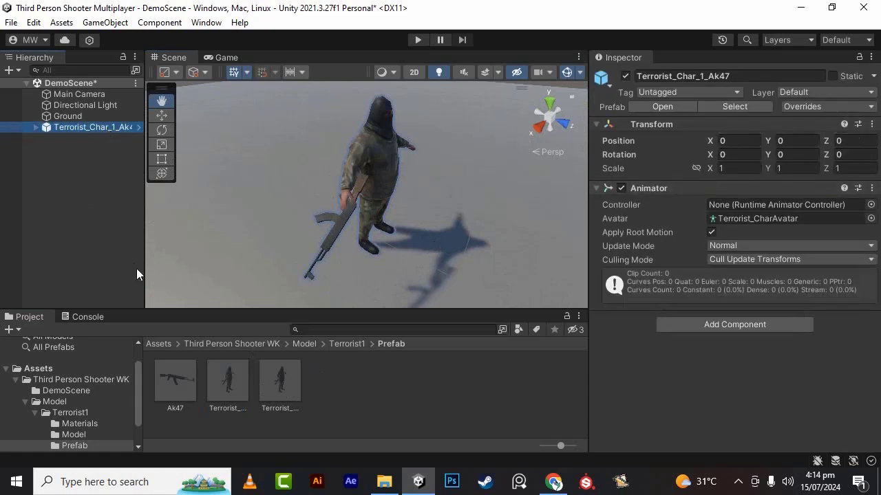
{"action": "key", "text": "Delete"}
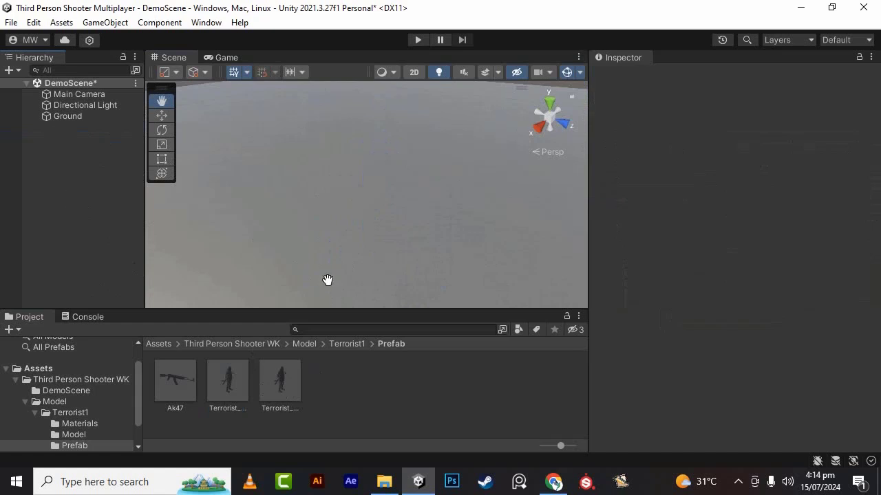
Create an empty object named Player positioned at 0, 0, 0.
{"action": "right_click", "coordinate": [67, 147]}
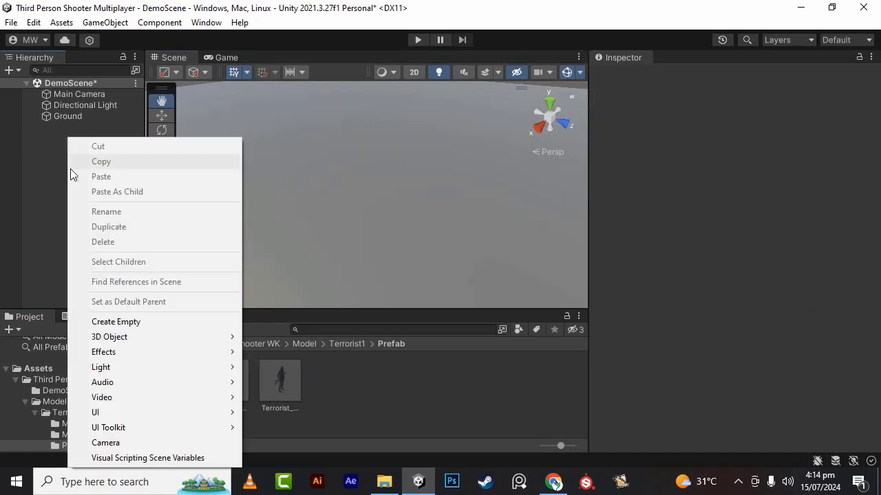
{"action": "left_click", "coordinate": [131, 321]}
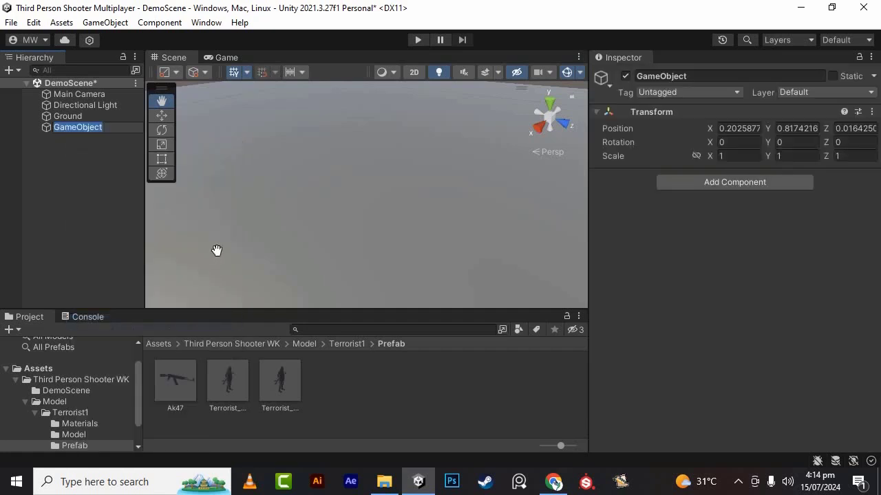
{"action": "type", "text": "P"}
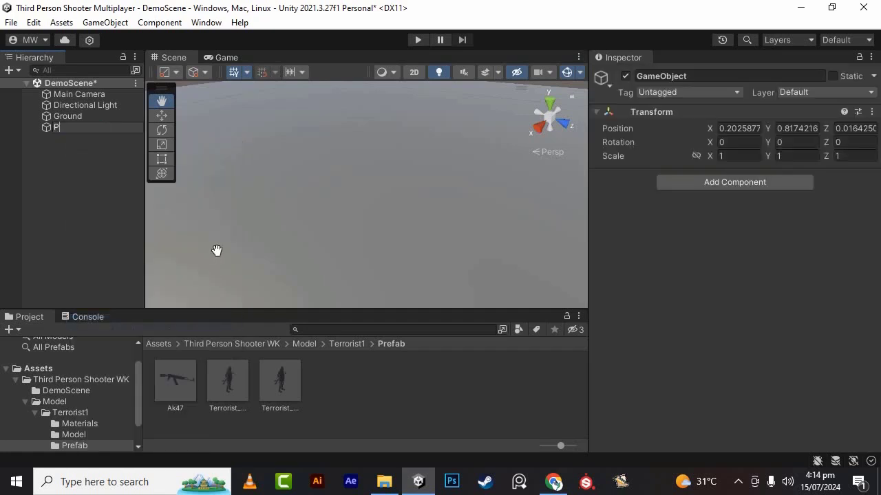
{"action": "type", "text": "layer"}
{"action": "key", "text": "Return"}
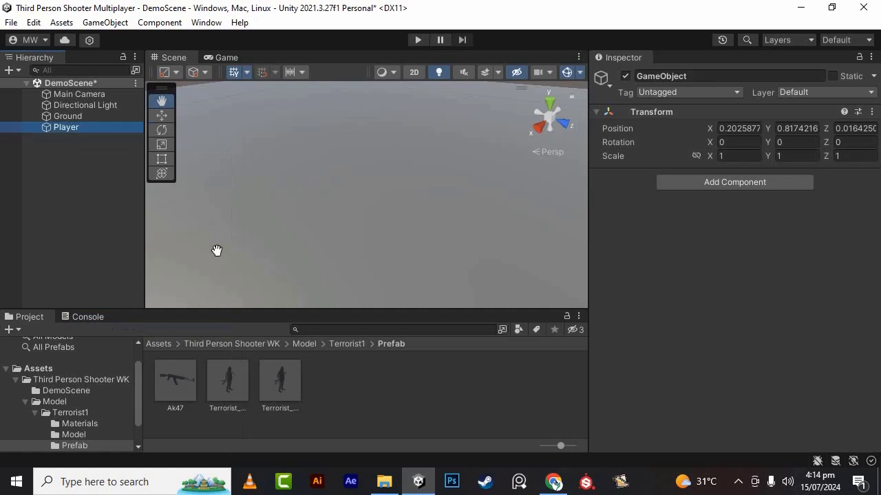
{"action": "left_click", "coordinate": [739, 128]}
{"action": "type", "text": "0"}
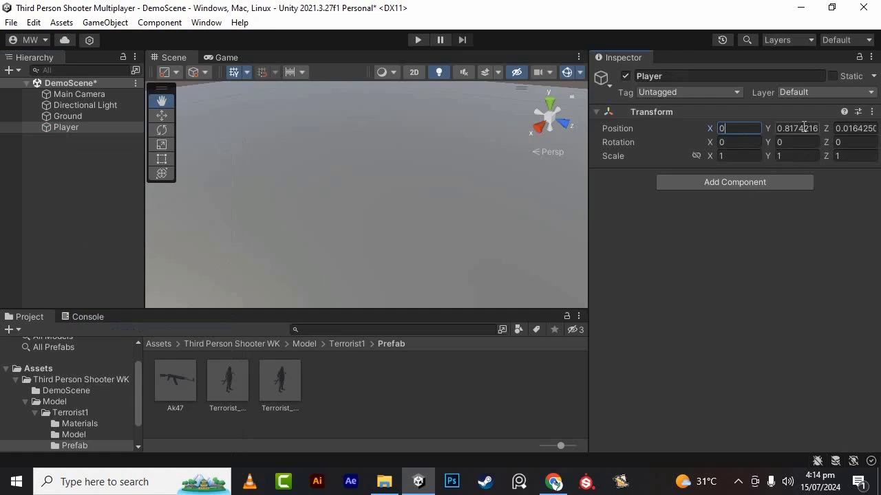
{"action": "left_click", "coordinate": [791, 128]}
{"action": "type", "text": "0"}
{"action": "left_click", "coordinate": [860, 130]}
{"action": "type", "text": "0"}
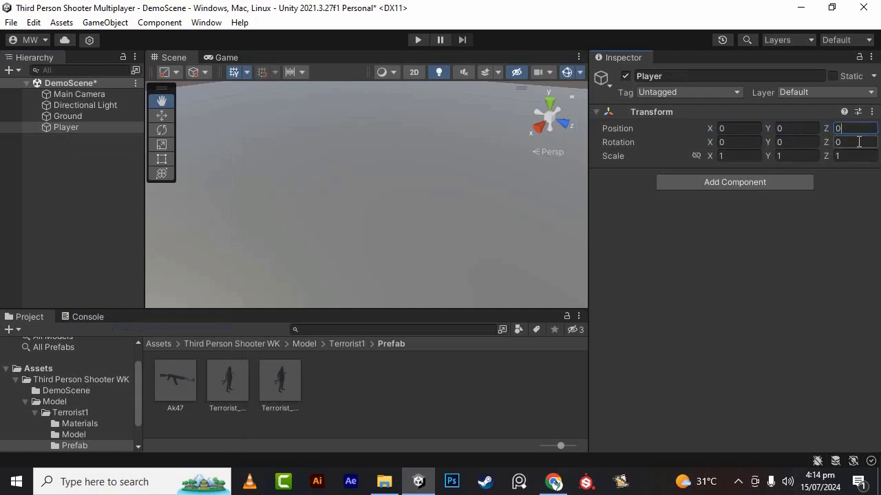
{"action": "left_click", "coordinate": [51, 169]}
{"action": "left_click", "coordinate": [68, 127]}
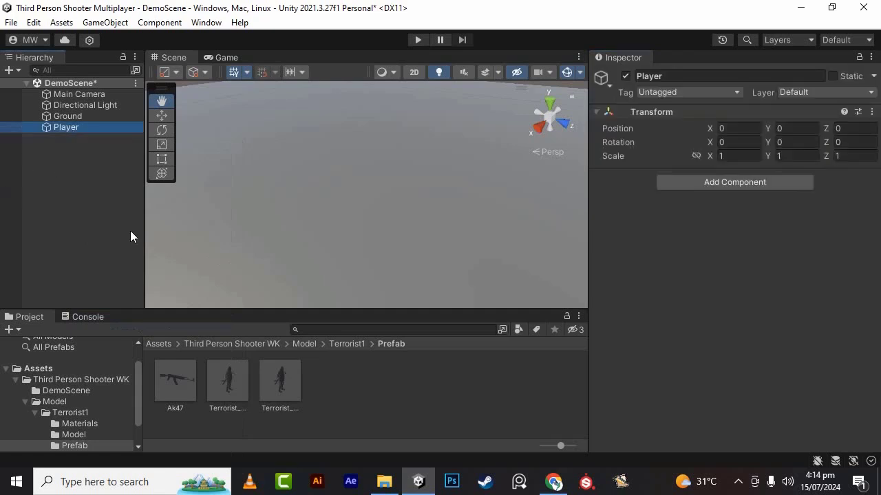
Nest the Terrorist_Char_1_Ak47 prefab under Player as its child.
{"action": "left_click_drag", "start_coordinate": [265, 387], "coordinate": [84, 172]}
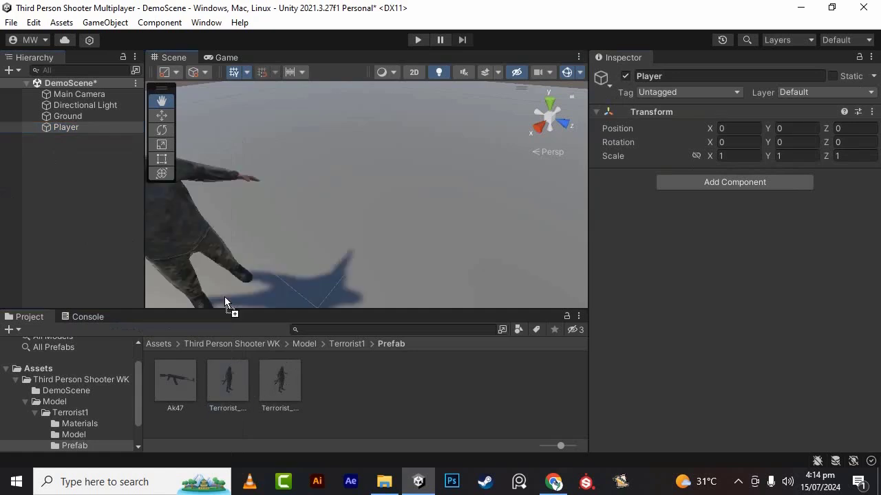
{"action": "left_click_drag", "start_coordinate": [80, 132], "coordinate": [80, 127]}
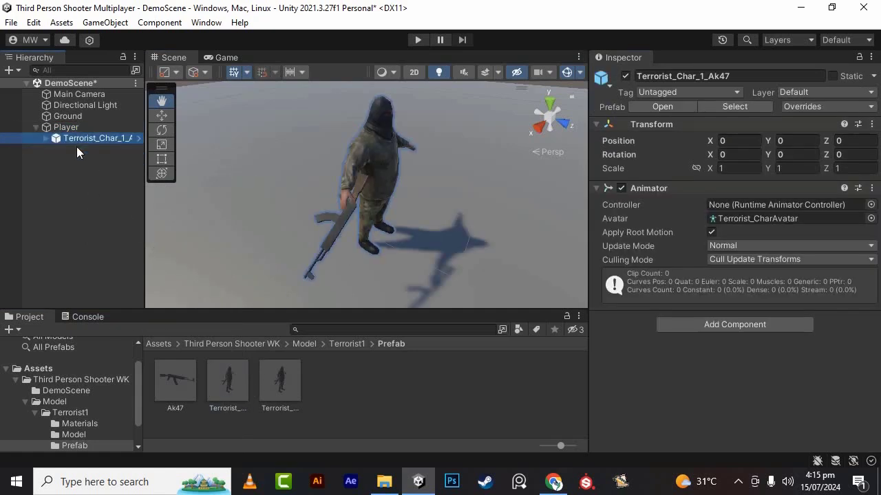
{"action": "left_click", "coordinate": [96, 170]}
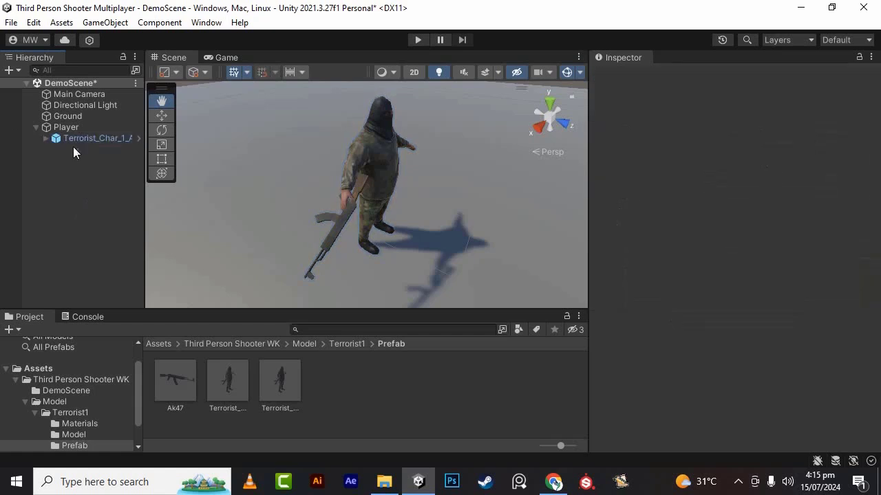
{"action": "left_click", "coordinate": [74, 140]}
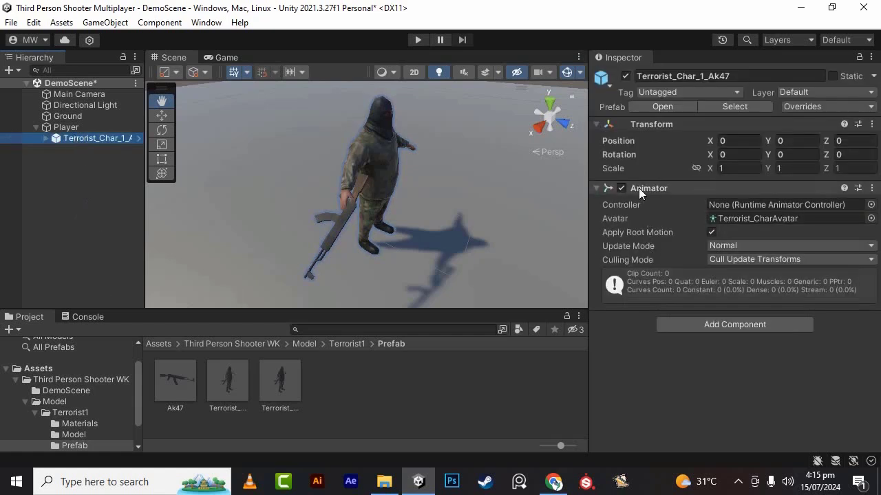
{"action": "left_click", "coordinate": [45, 195]}
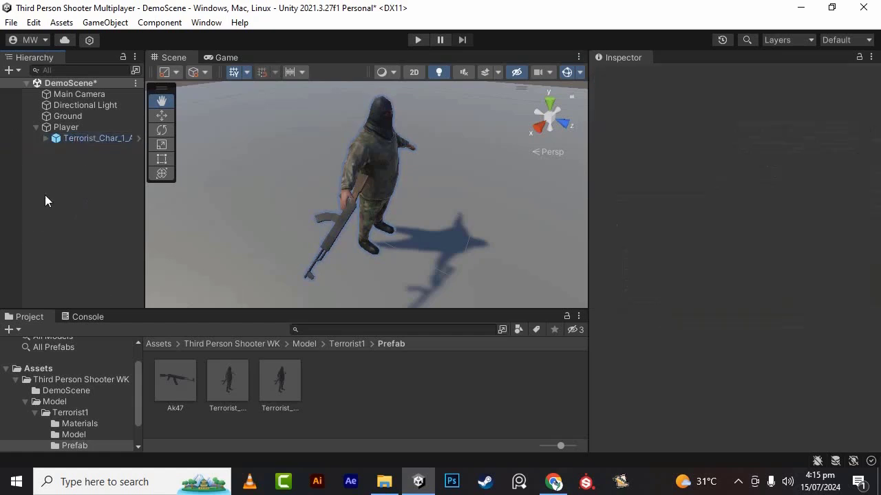
{"action": "left_click", "coordinate": [85, 137]}
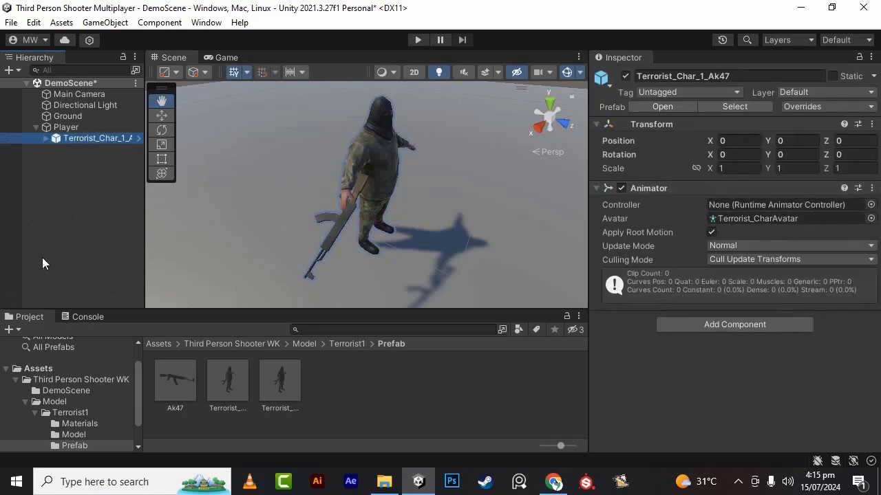
{"action": "left_click", "coordinate": [89, 168]}
{"action": "left_click", "coordinate": [96, 138]}
{"action": "right_click", "coordinate": [95, 137]}
{"action": "mouse_move", "coordinate": [167, 189]}
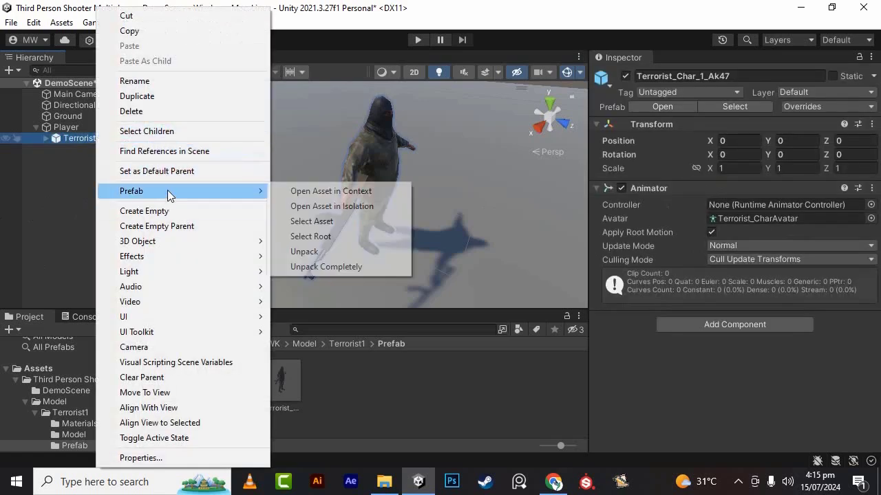
{"action": "left_click", "coordinate": [332, 266]}
{"action": "left_click", "coordinate": [51, 185]}
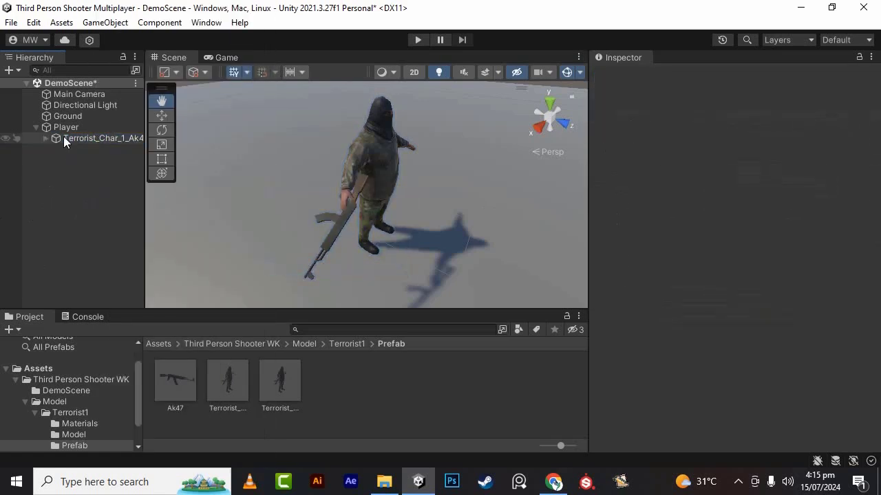
{"action": "left_click", "coordinate": [66, 137]}
{"action": "left_click", "coordinate": [81, 168]}
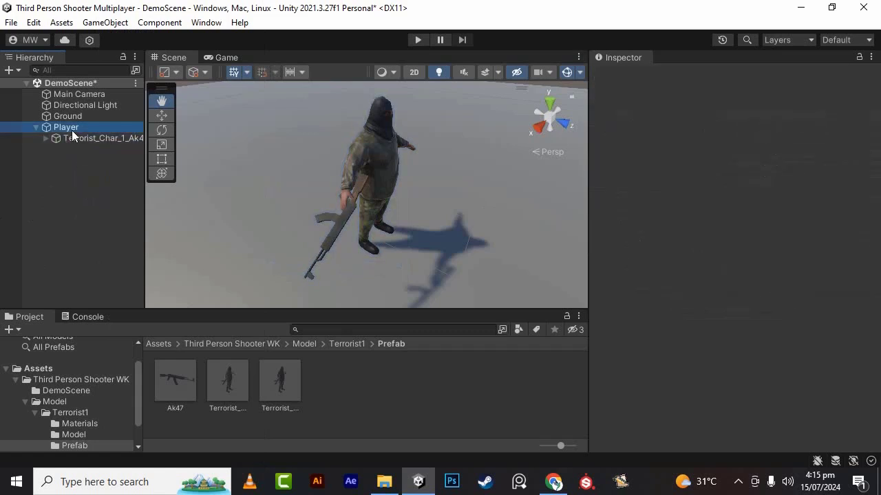
{"action": "left_click", "coordinate": [72, 130]}
{"action": "left_click", "coordinate": [88, 138]}
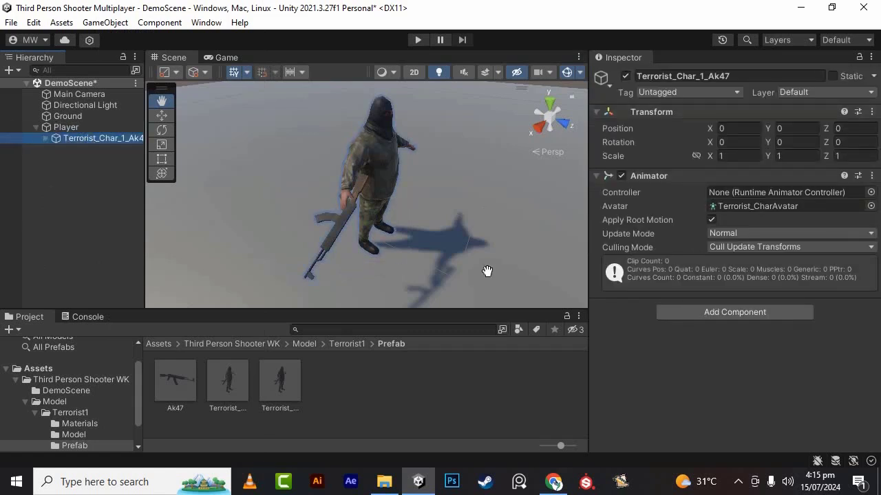
{"action": "left_click", "coordinate": [81, 203]}
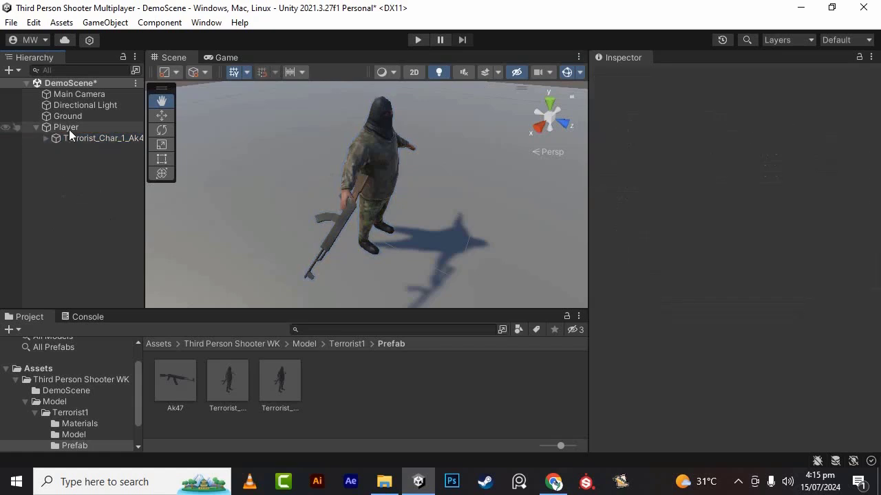
{"action": "left_click", "coordinate": [69, 129]}
{"action": "left_click", "coordinate": [161, 118]}
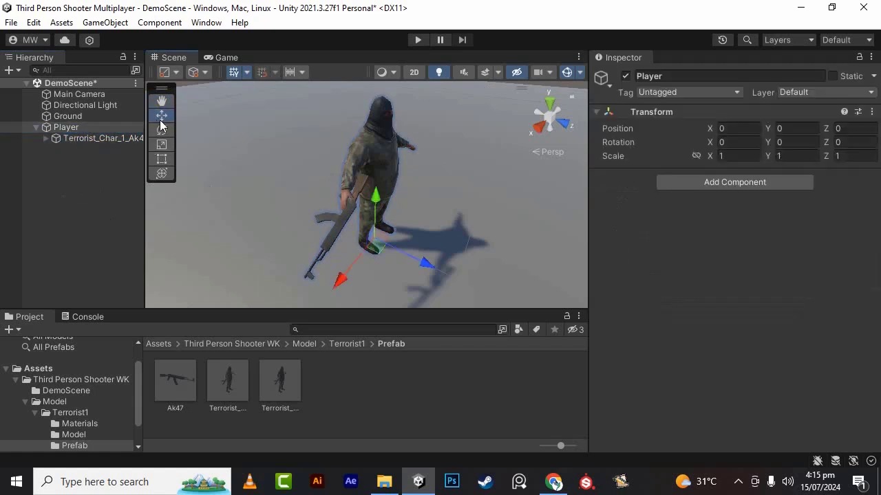
{"action": "left_click", "coordinate": [103, 138]}
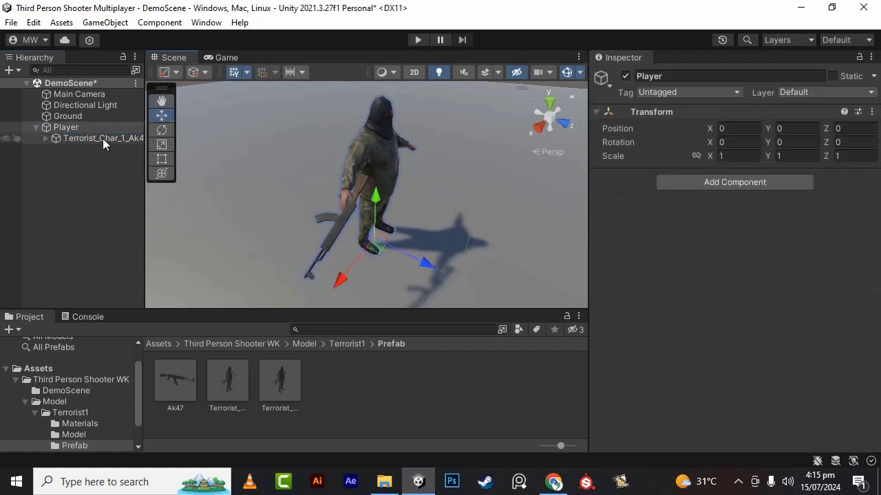
{"action": "left_click", "coordinate": [69, 127]}
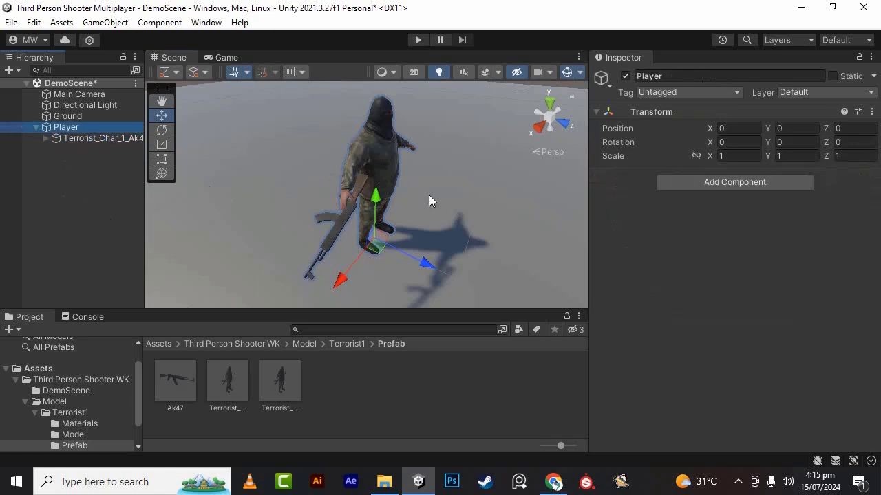
{"action": "mouse_move", "coordinate": [428, 195]}
{"action": "left_mouse_down", "text": "alt"}
{"action": "mouse_move", "coordinate": [391, 430]}
{"action": "mouse_move", "coordinate": [523, 175]}
{"action": "left_mouse_up", "text": "alt"}
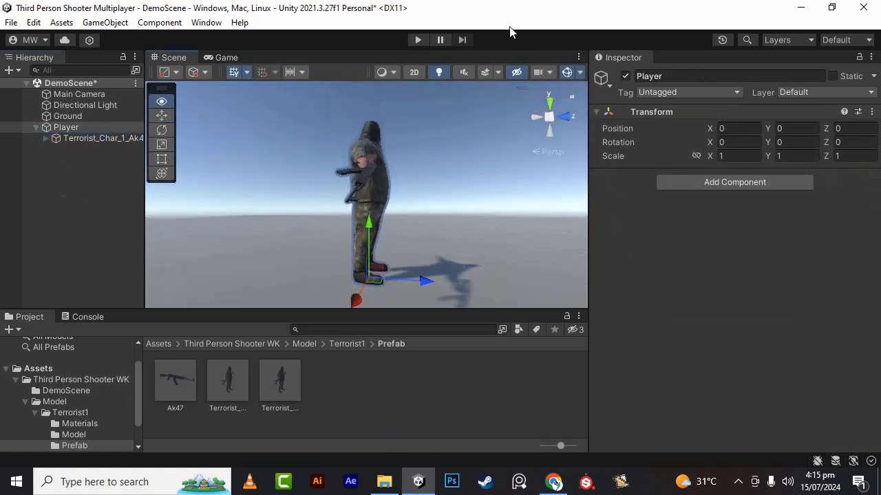
Add a Character Controller component to Player, found by searching 'cha'.
{"action": "left_click", "coordinate": [56, 227]}
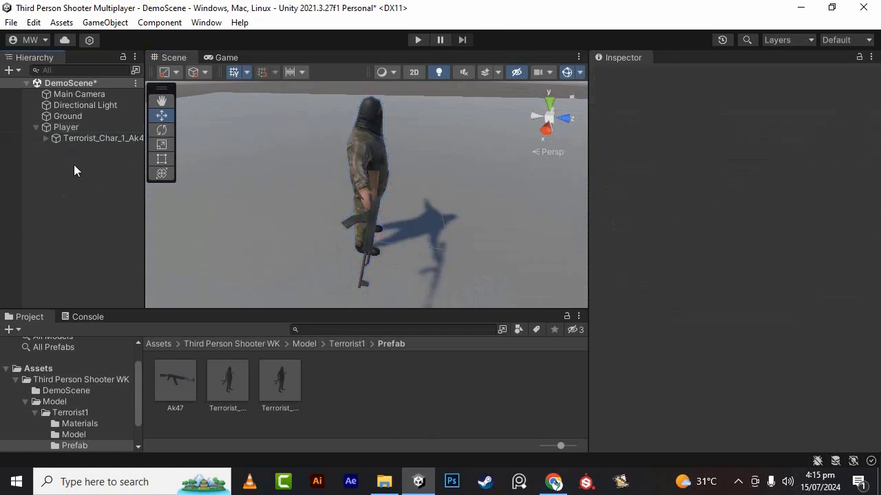
{"action": "left_click", "coordinate": [69, 127]}
{"action": "left_click", "coordinate": [687, 182]}
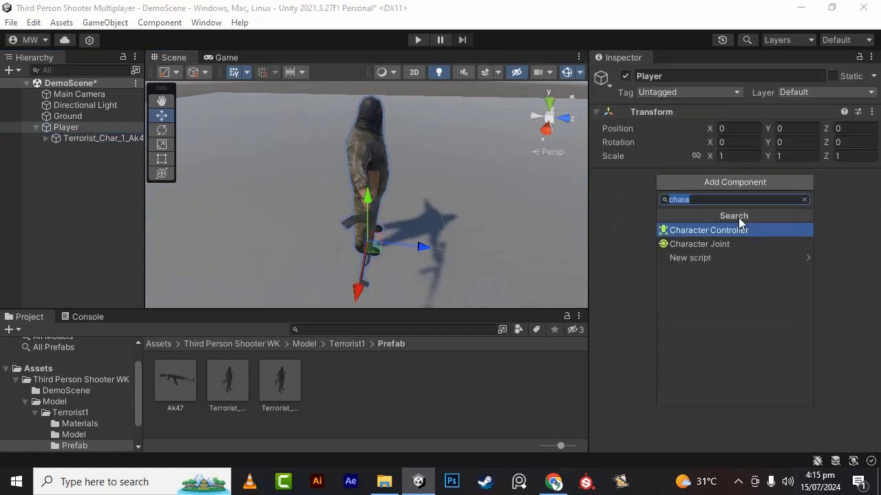
{"action": "type", "text": "cha"}
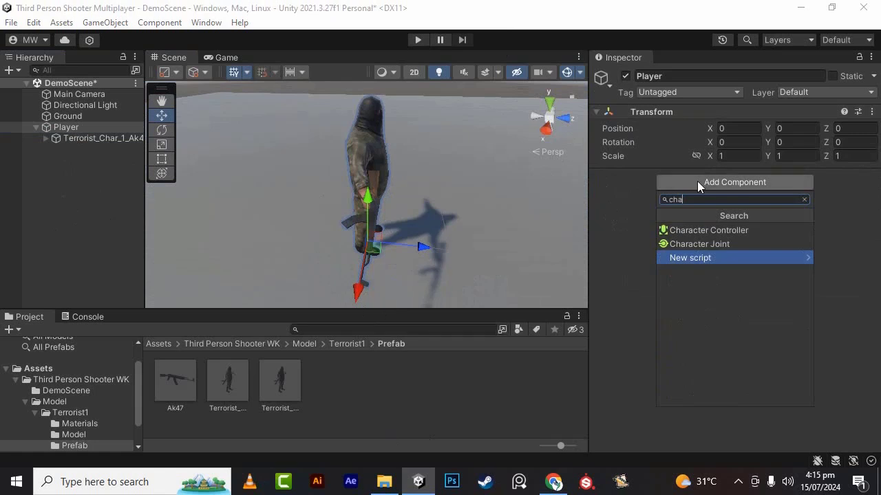
{"action": "left_click", "coordinate": [713, 229]}
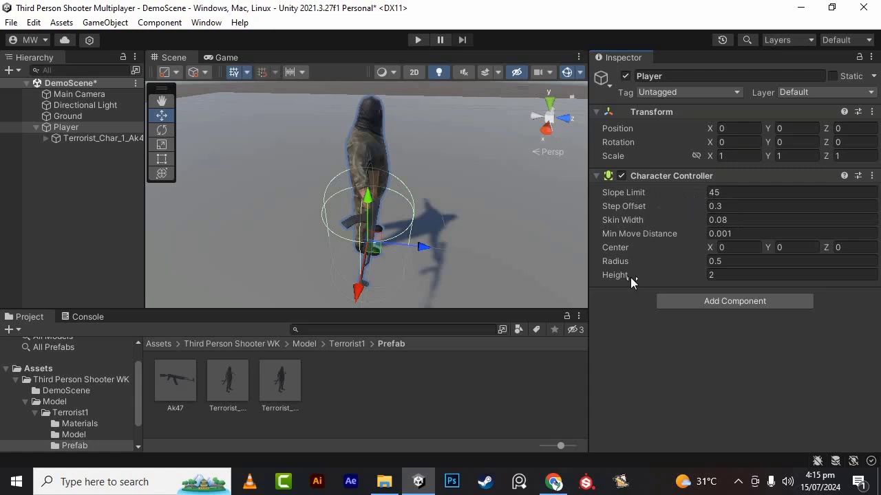
{"action": "left_click", "coordinate": [719, 260]}
{"action": "left_click", "coordinate": [729, 275]}
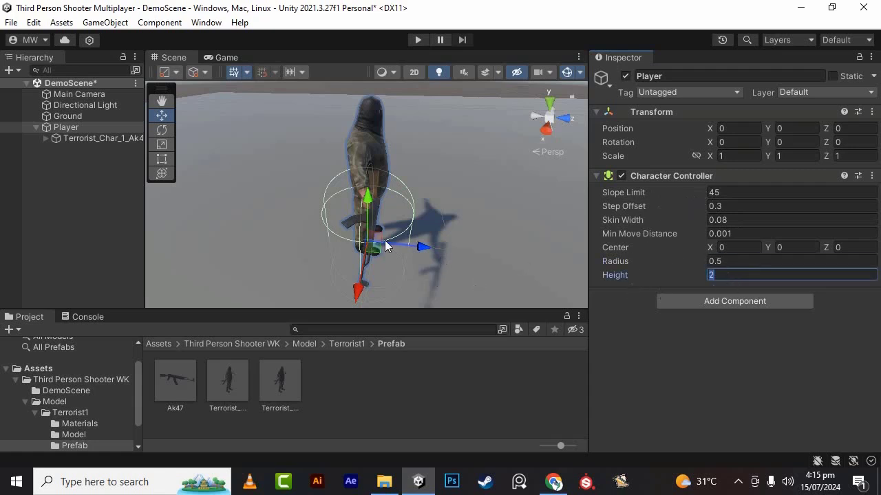
{"action": "mouse_move", "coordinate": [385, 246]}
{"action": "left_mouse_down", "text": "alt"}
{"action": "mouse_move", "coordinate": [284, 105]}
{"action": "mouse_move", "coordinate": [402, 256]}
{"action": "left_mouse_up", "text": "alt"}
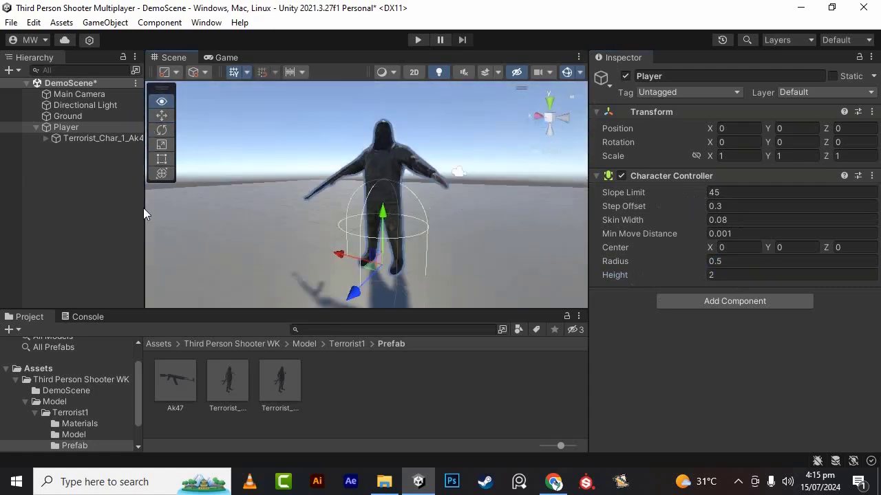
{"action": "left_click_drag", "start_coordinate": [143, 208], "coordinate": [564, 207], "text": "alt"}
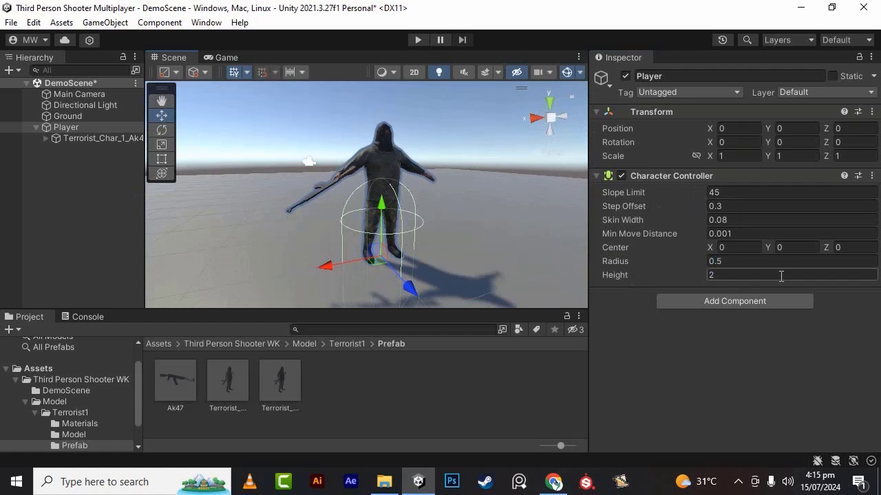
Set the Character Controller's height to 1.7 and radius to 0.3.
{"action": "left_click", "coordinate": [774, 248]}
{"action": "type", "text": "0.43"}
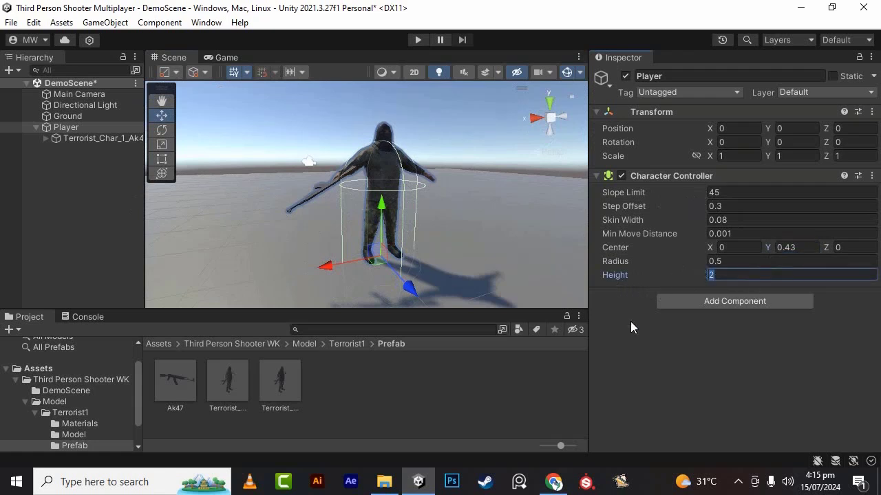
{"action": "type", "text": "1"}
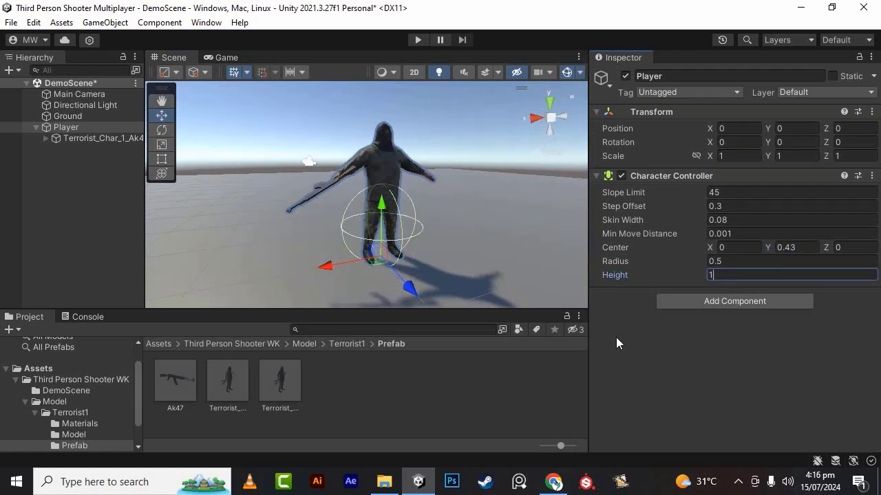
{"action": "type", "text": ".7"}
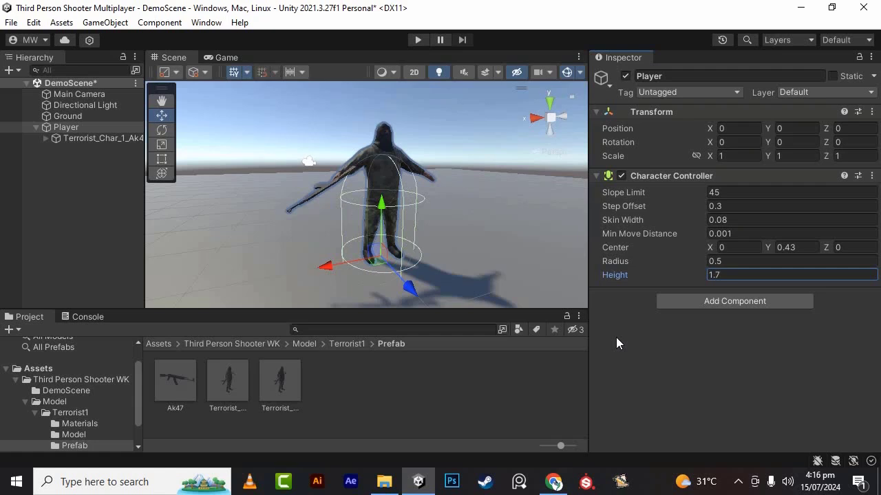
{"action": "left_click_drag", "start_coordinate": [416, 234], "coordinate": [319, 238], "text": "alt"}
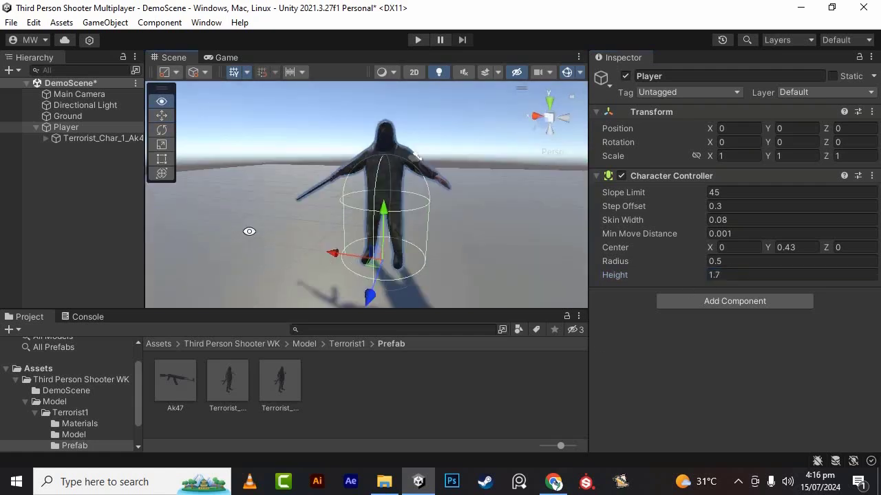
{"action": "scroll", "coordinate": [404, 216], "scroll_direction": "up", "scroll_amount": 2}
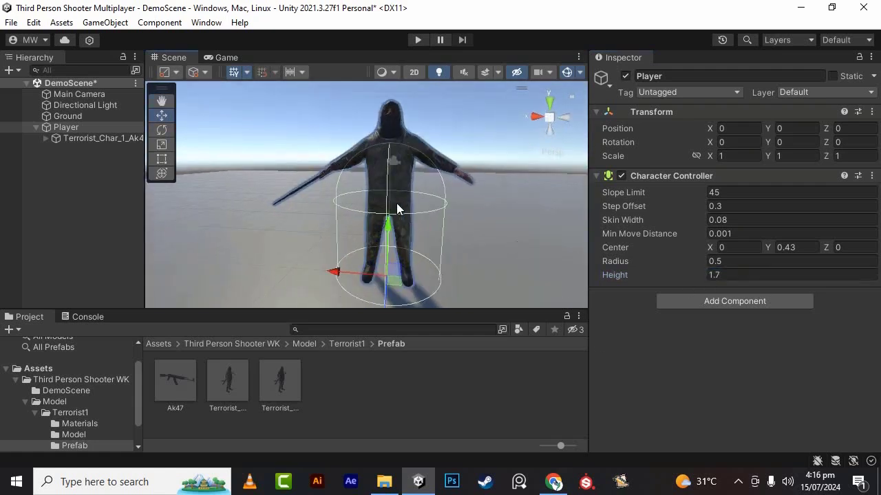
{"action": "mouse_move", "coordinate": [396, 203]}
{"action": "right_mouse_down"}
{"action": "mouse_move", "coordinate": [385, 116]}
{"action": "mouse_move", "coordinate": [509, 250]}
{"action": "right_mouse_up"}
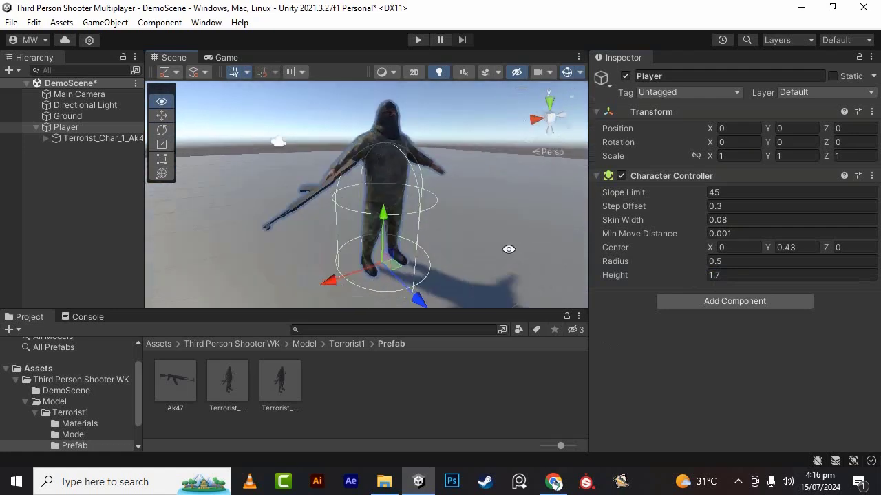
{"action": "left_click", "coordinate": [739, 275]}
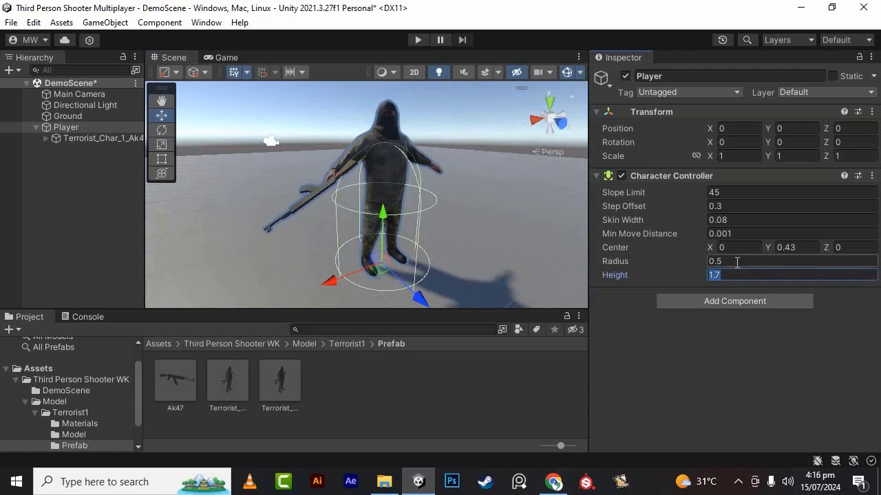
{"action": "left_click", "coordinate": [738, 262]}
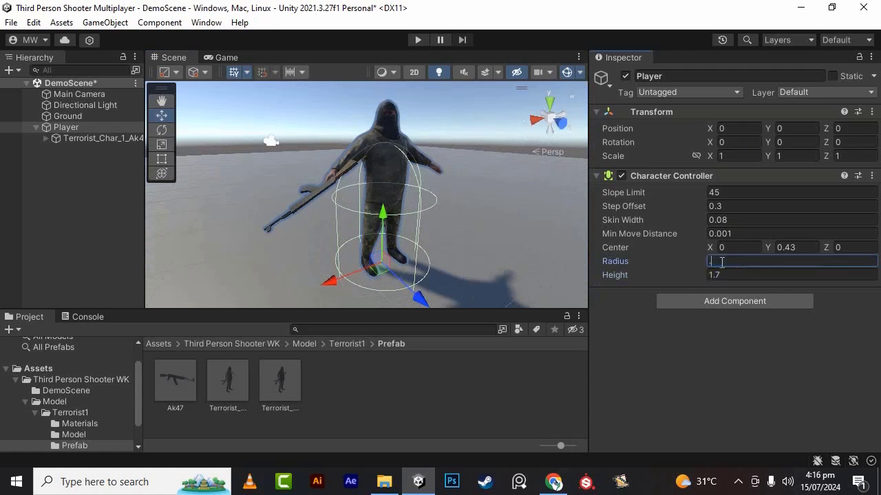
{"action": "type", "text": "3"}
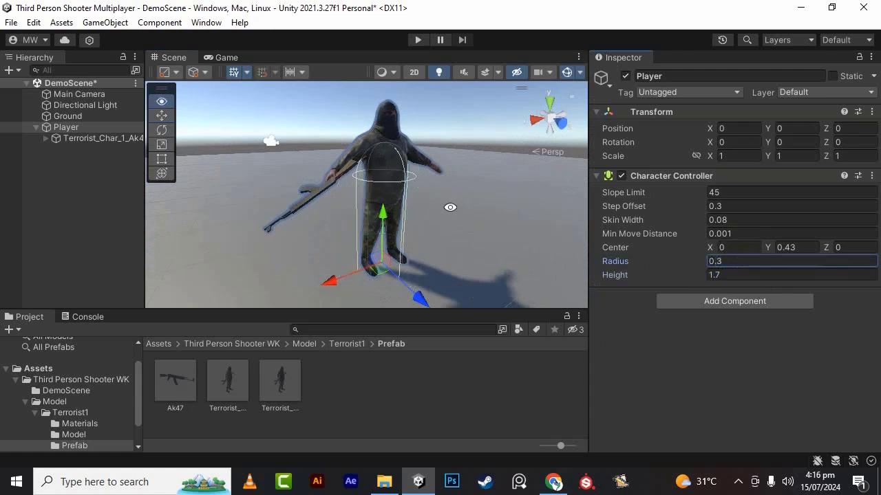
Drag the capsule's Center Y until it reads 0.77, fitting the character's body.
{"action": "mouse_move", "coordinate": [450, 207]}
{"action": "left_mouse_down", "text": "alt"}
{"action": "mouse_move", "coordinate": [297, 174]}
{"action": "mouse_move", "coordinate": [401, 221]}
{"action": "mouse_move", "coordinate": [390, 220]}
{"action": "left_mouse_up", "text": "alt"}
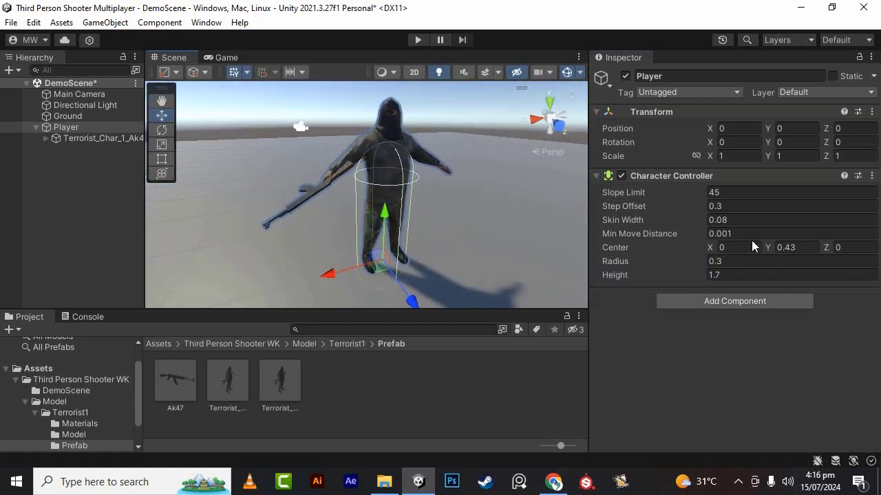
{"action": "left_click", "coordinate": [775, 247]}
{"action": "left_click_drag", "start_coordinate": [771, 243], "coordinate": [778, 245]}
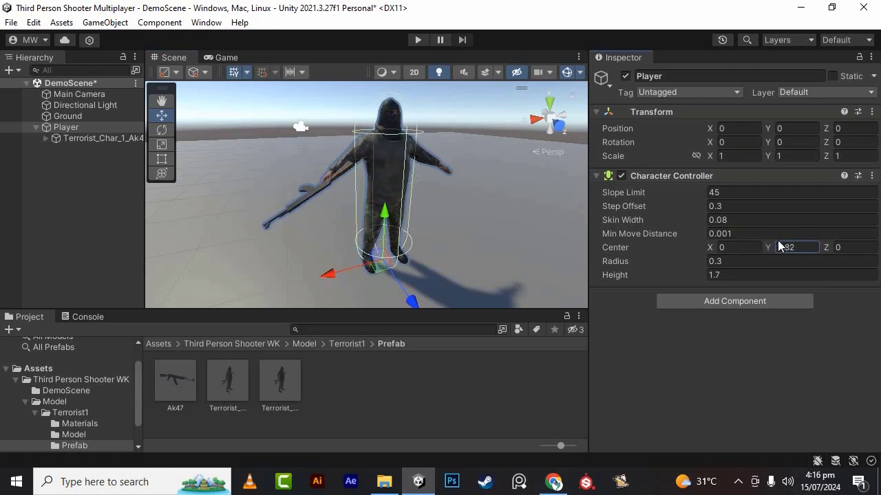
{"action": "scroll", "coordinate": [341, 174], "scroll_direction": "up", "scroll_amount": 2}
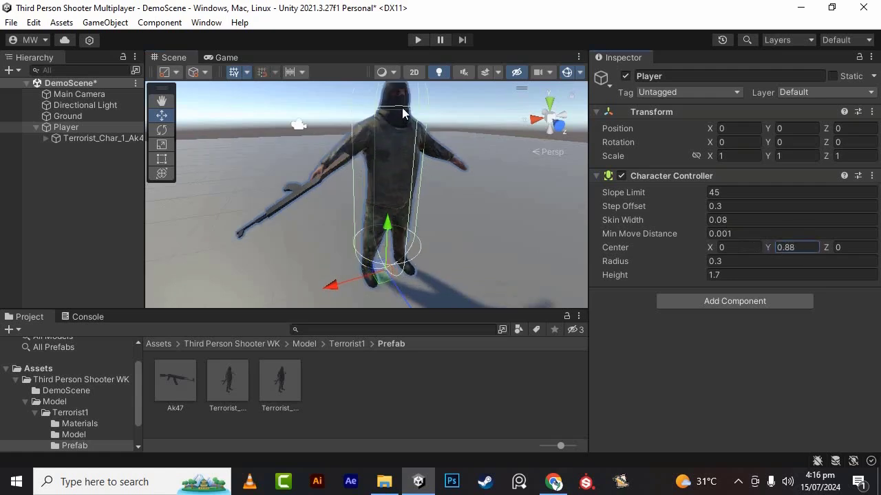
{"action": "left_click", "coordinate": [158, 102]}
{"action": "mouse_move", "coordinate": [385, 207]}
{"action": "left_mouse_down", "text": "alt"}
{"action": "mouse_move", "coordinate": [479, 201]}
{"action": "mouse_move", "coordinate": [465, 177]}
{"action": "left_mouse_up", "text": "alt"}
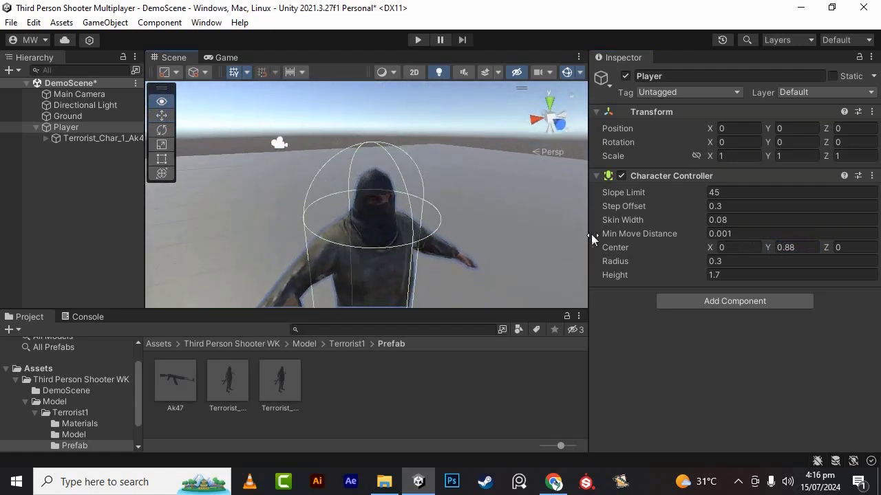
{"action": "left_click_drag", "start_coordinate": [768, 247], "coordinate": [761, 245]}
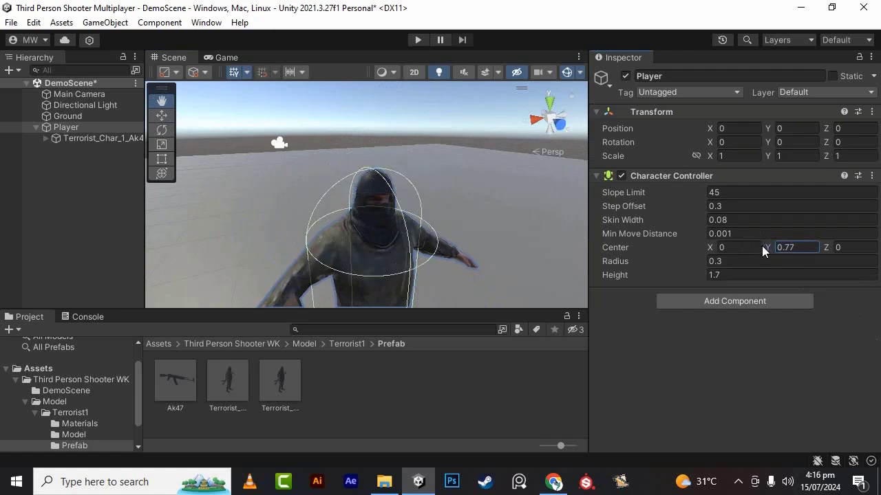
{"action": "left_click_drag", "start_coordinate": [513, 168], "coordinate": [449, 173], "text": "alt"}
{"action": "scroll", "coordinate": [452, 211], "scroll_direction": "down", "scroll_amount": 5}
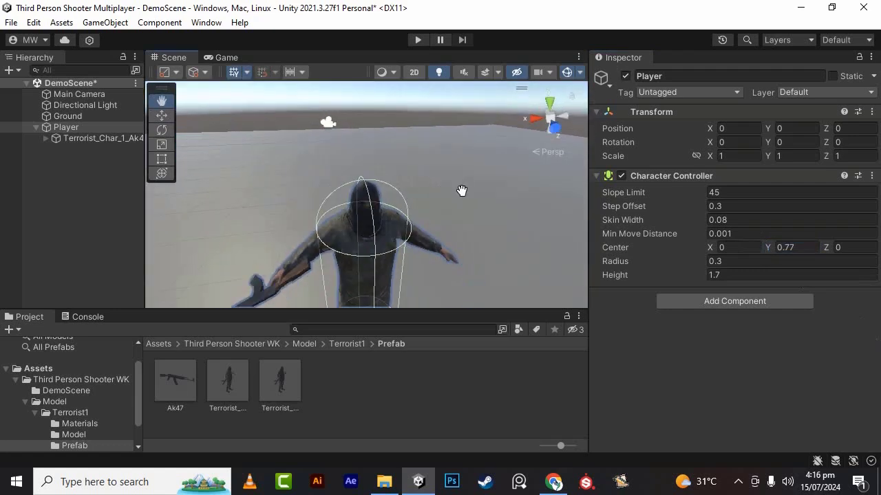
{"action": "mouse_move", "coordinate": [465, 243]}
{"action": "left_mouse_down", "text": "alt"}
{"action": "mouse_move", "coordinate": [565, 60]}
{"action": "mouse_move", "coordinate": [442, 210]}
{"action": "left_mouse_up", "text": "alt"}
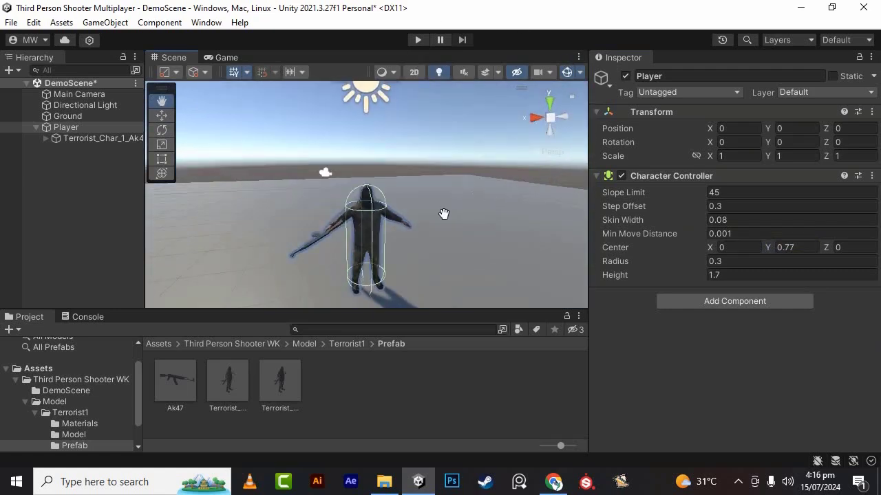
{"action": "middle_click_drag", "start_coordinate": [442, 211], "coordinate": [433, 119]}
{"action": "mouse_move", "coordinate": [434, 120]}
{"action": "left_mouse_down", "text": "alt"}
{"action": "mouse_move", "coordinate": [438, 226]}
{"action": "mouse_move", "coordinate": [466, 144]}
{"action": "mouse_move", "coordinate": [428, 249]}
{"action": "mouse_move", "coordinate": [467, 254]}
{"action": "left_mouse_up", "text": "alt"}
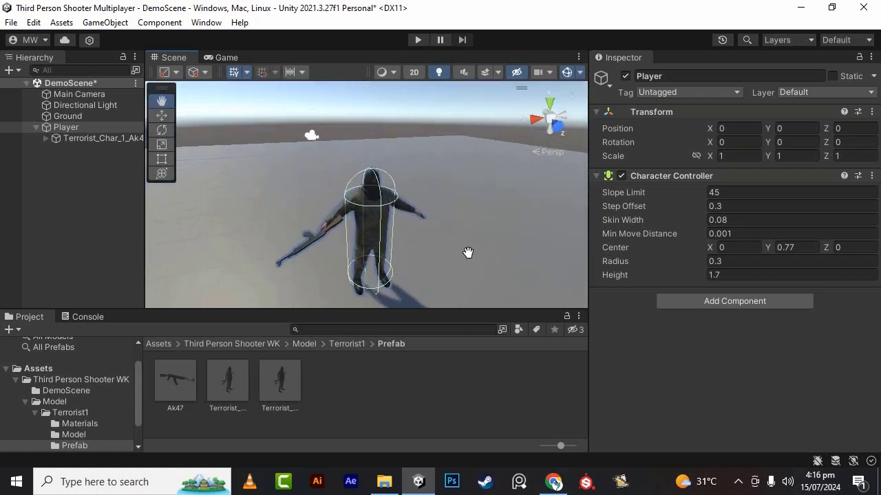
{"action": "middle_click_drag", "start_coordinate": [468, 254], "coordinate": [346, 192]}
{"action": "key", "text": "f"}
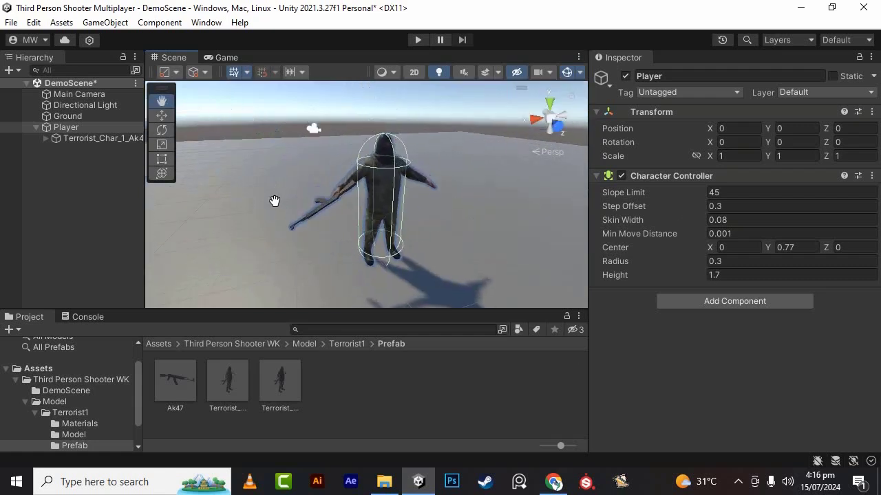